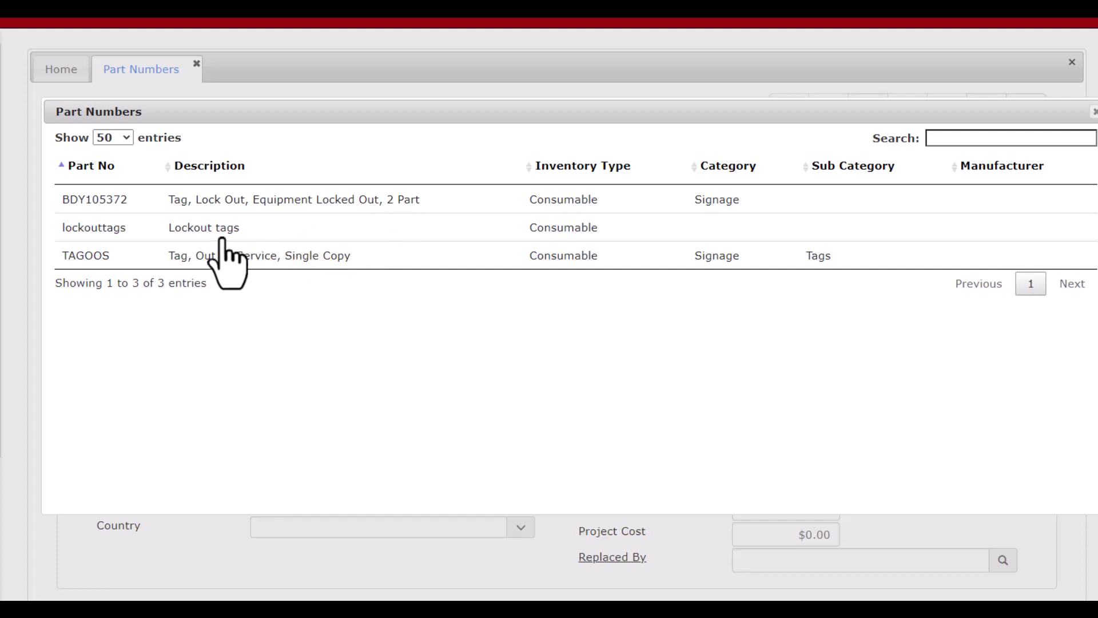
Open the lockouttags part record from the search results and review its transaction history
click(268, 232)
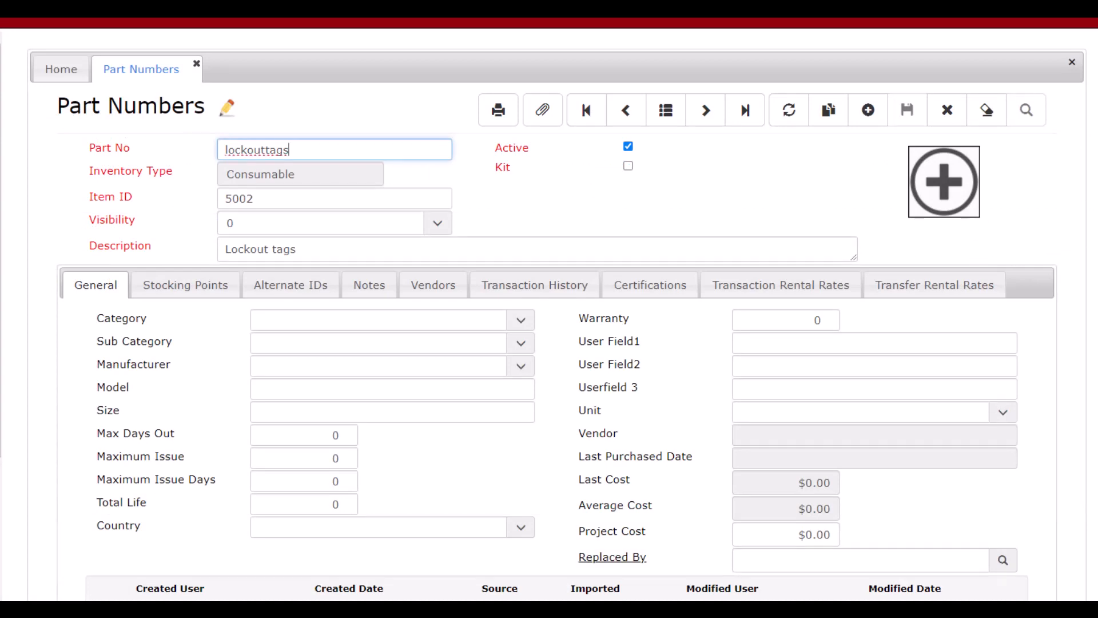
scroll(558, 315, down, 1)
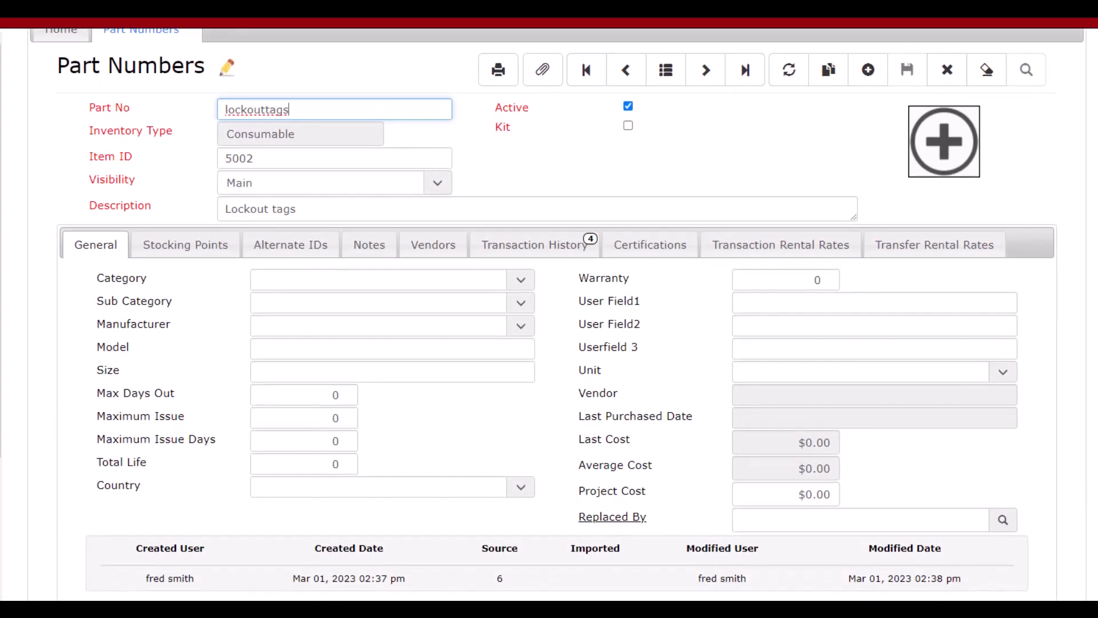
scroll(588, 181, up, 1)
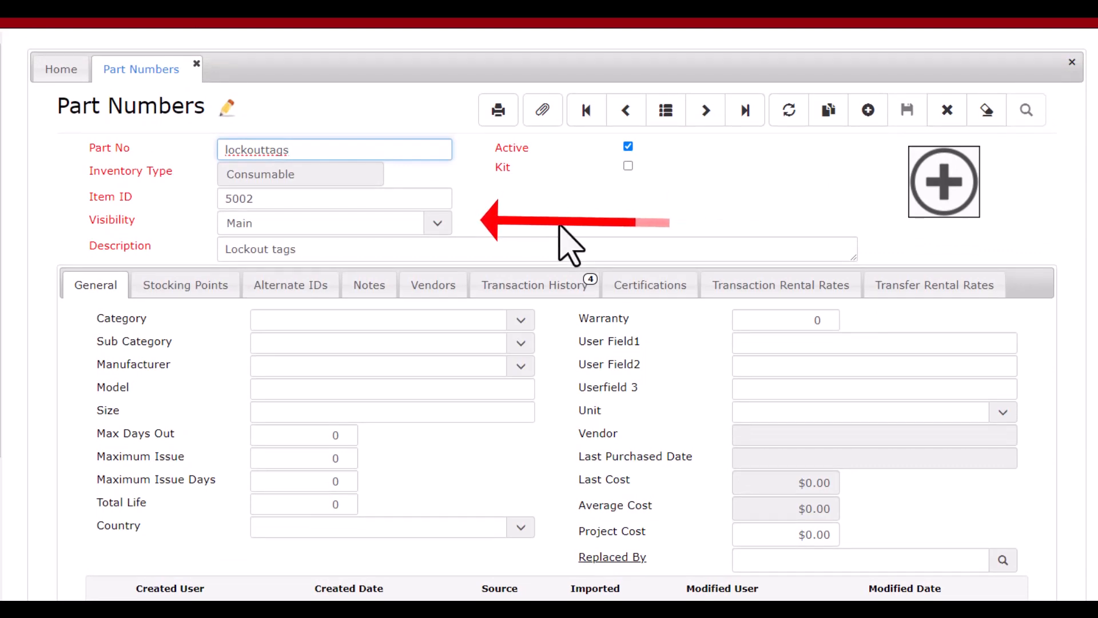
click(524, 286)
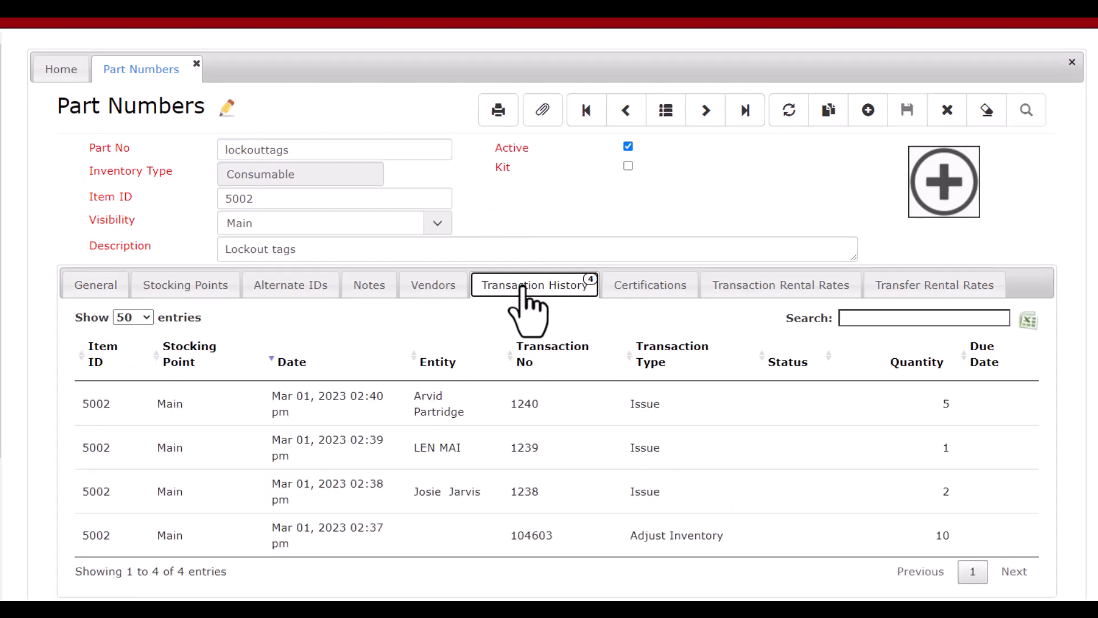
Return to the list of found parts, open BDY105372 and review its visibility and transaction history
click(665, 111)
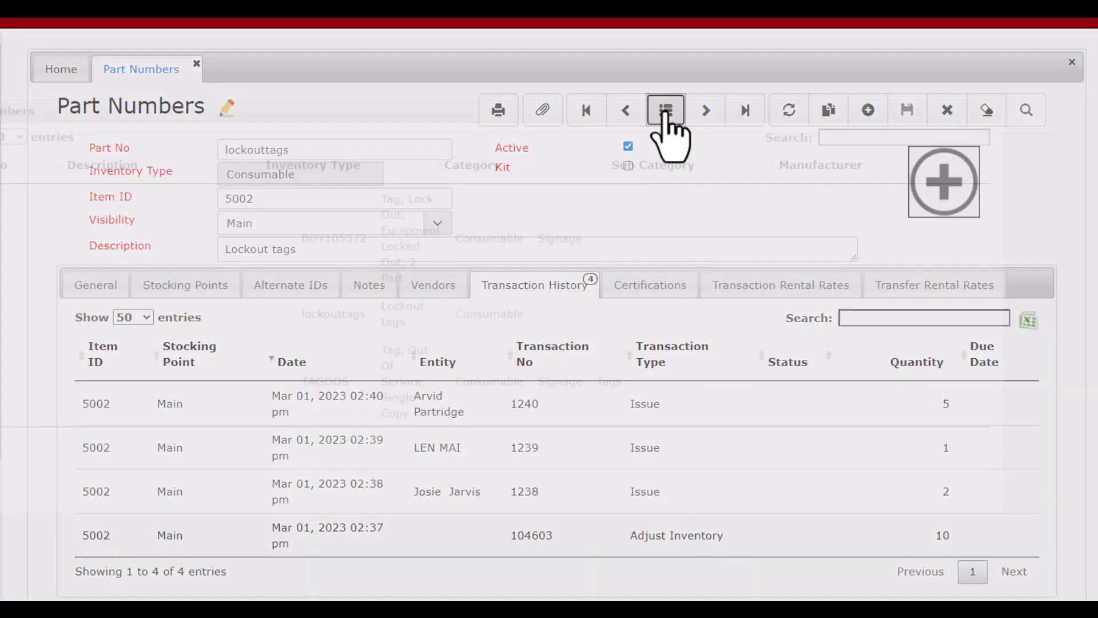
drag(393, 110, 482, 117)
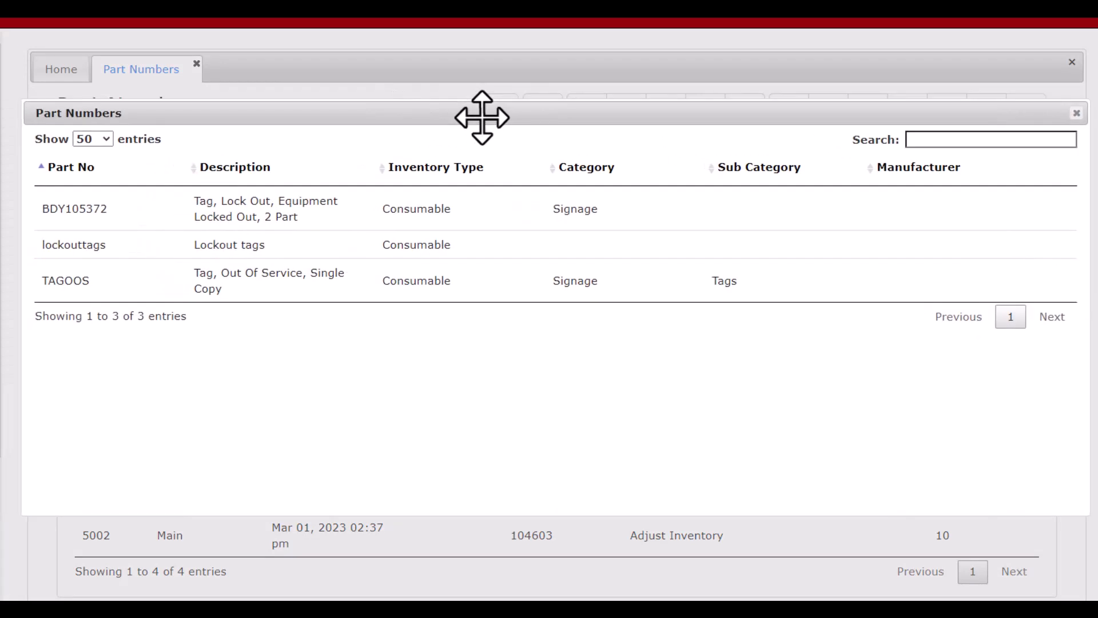
click(246, 217)
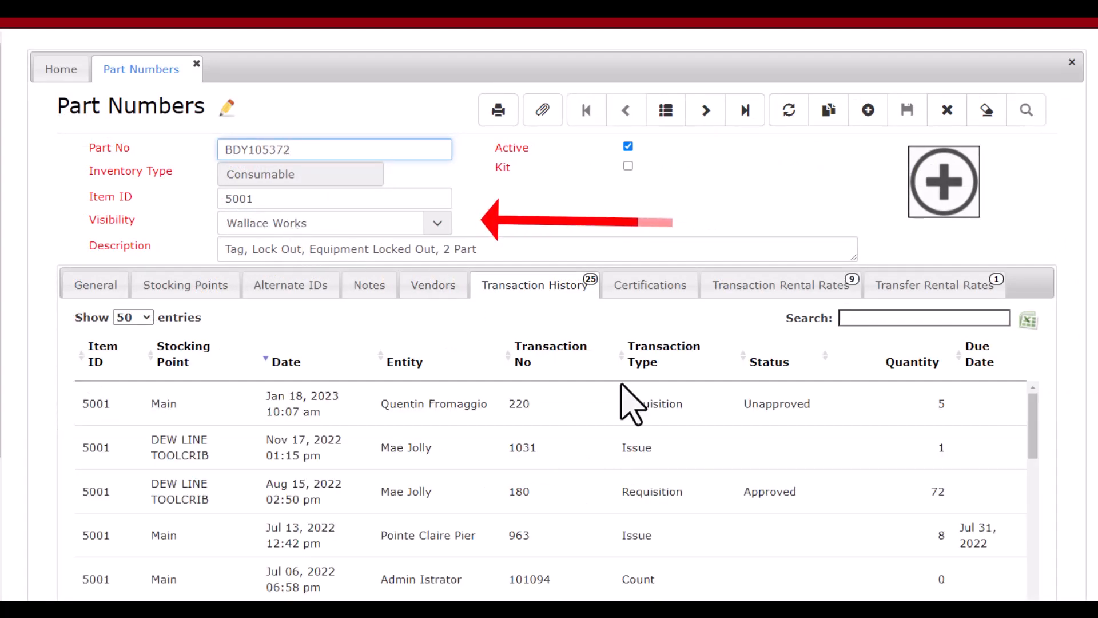
mouse_move(1031, 448)
mouse_down()
mouse_move(1031, 568)
mouse_move(1029, 493)
mouse_move(1045, 431)
mouse_up()
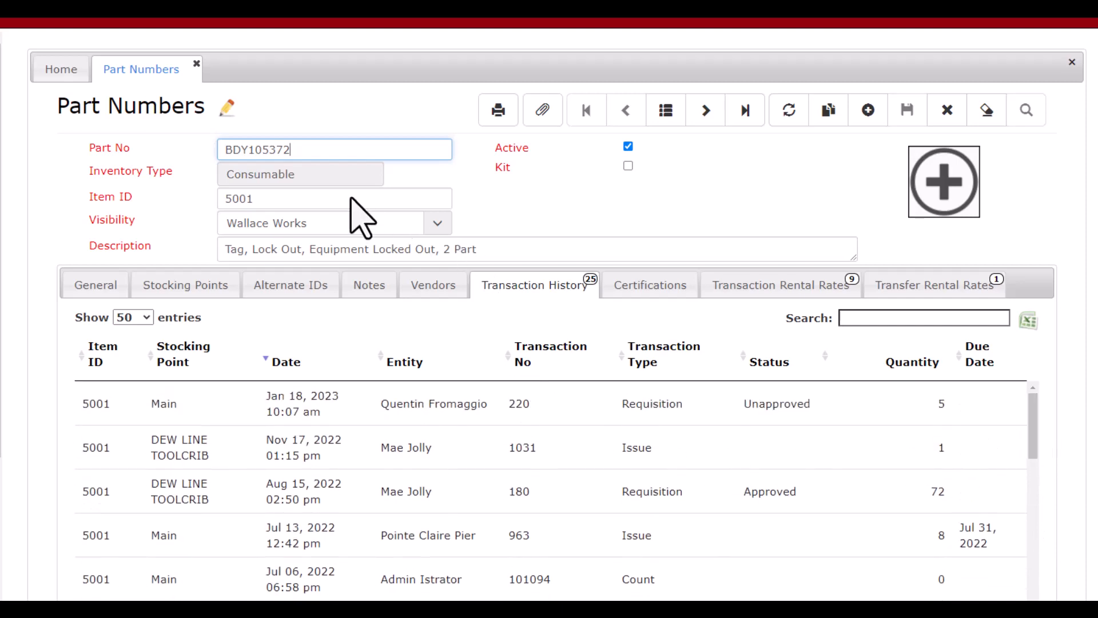
Create and save a new merge record that merges part number lockouttags into BDY105372, confirming the merge
drag(317, 158, 203, 167)
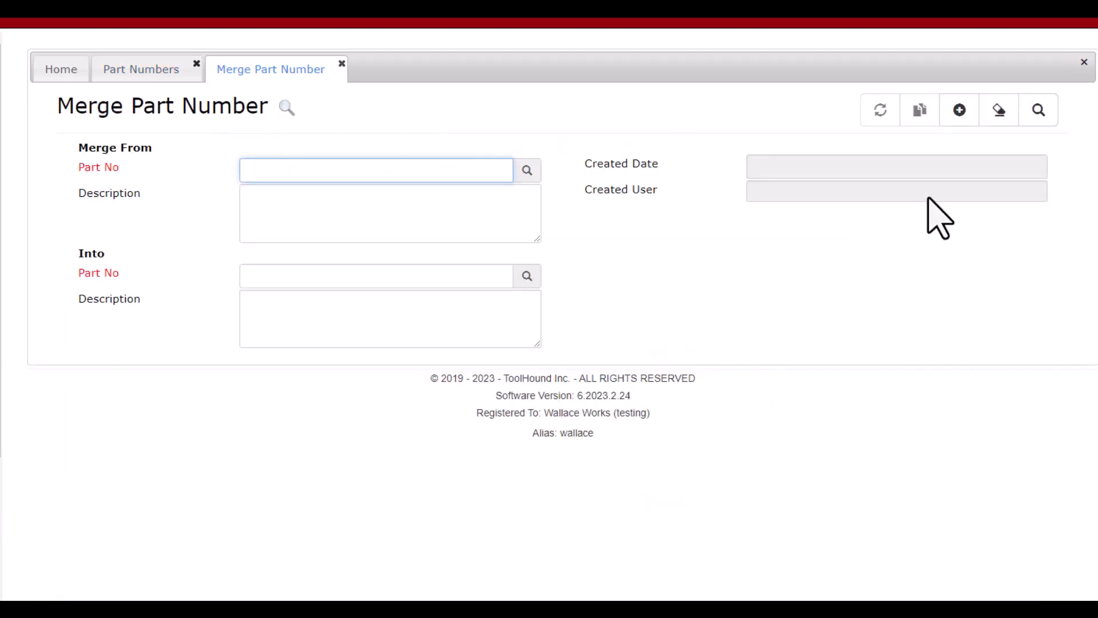
click(960, 110)
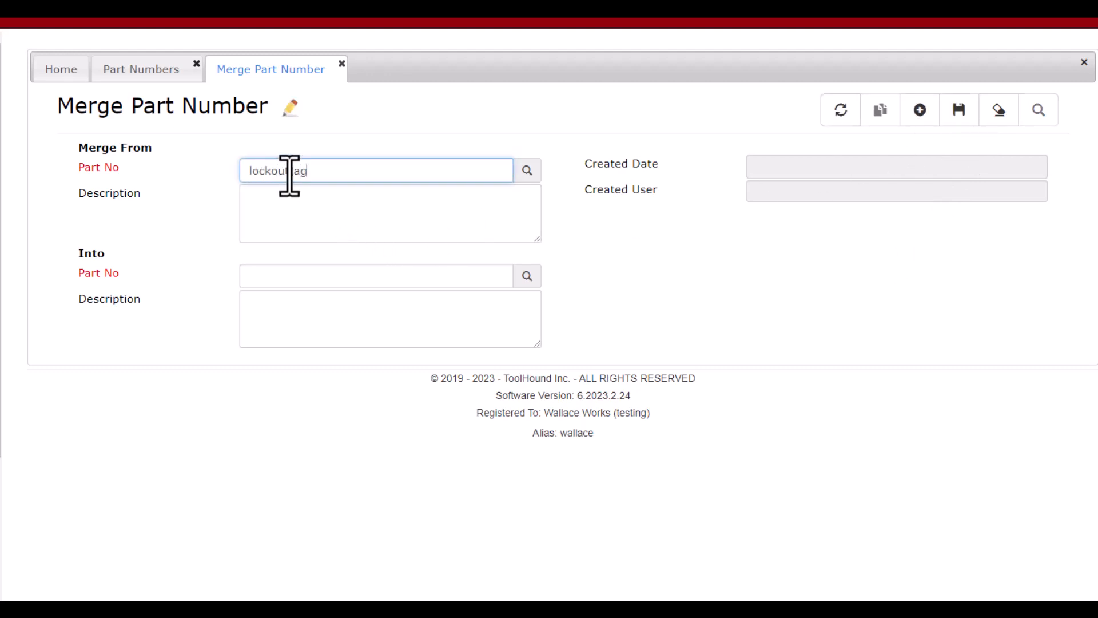
key(Tab)
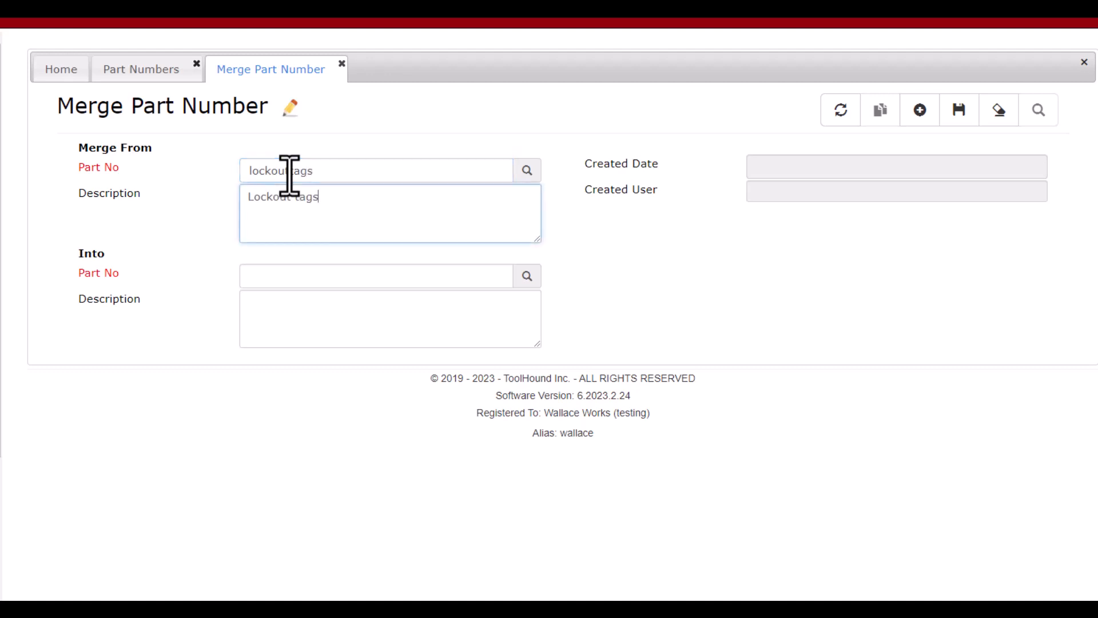
click(272, 278)
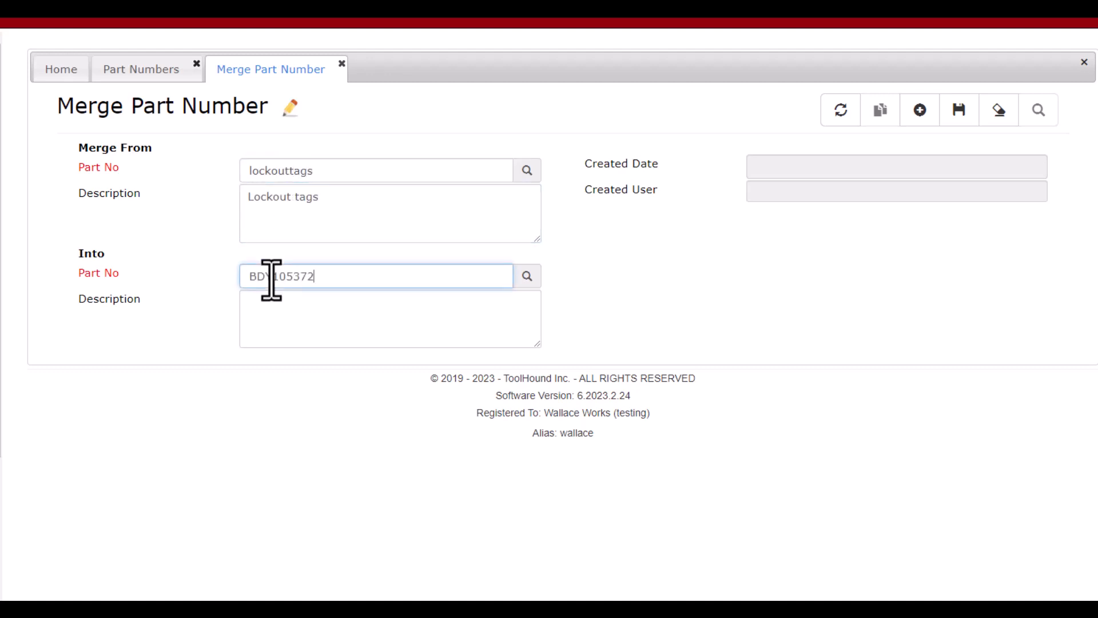
text(BDY105372)
key(Tab)
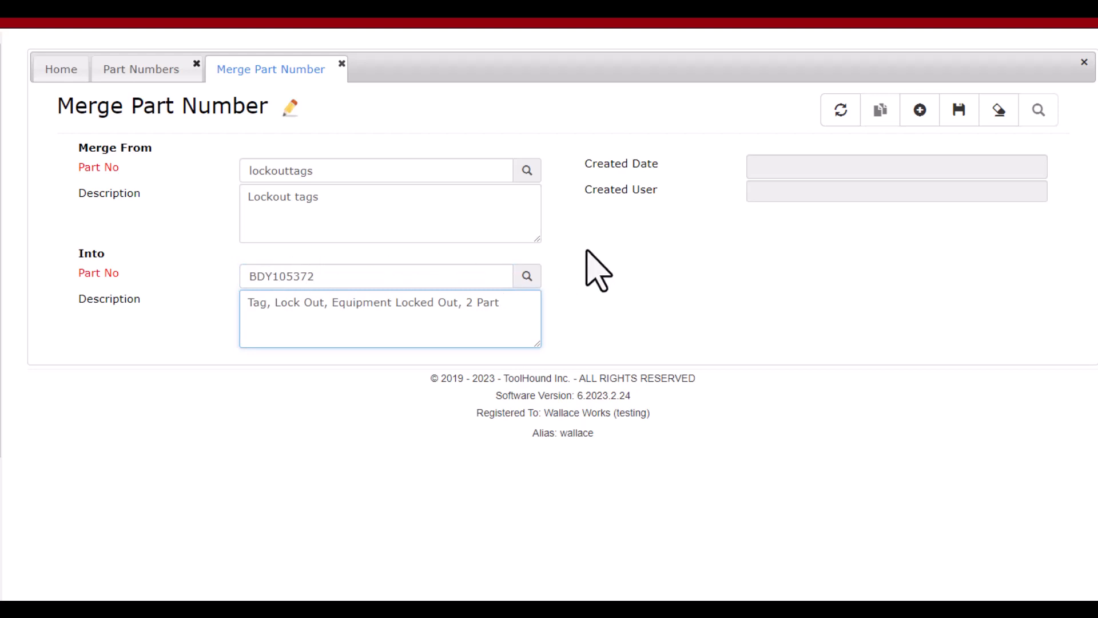
click(962, 120)
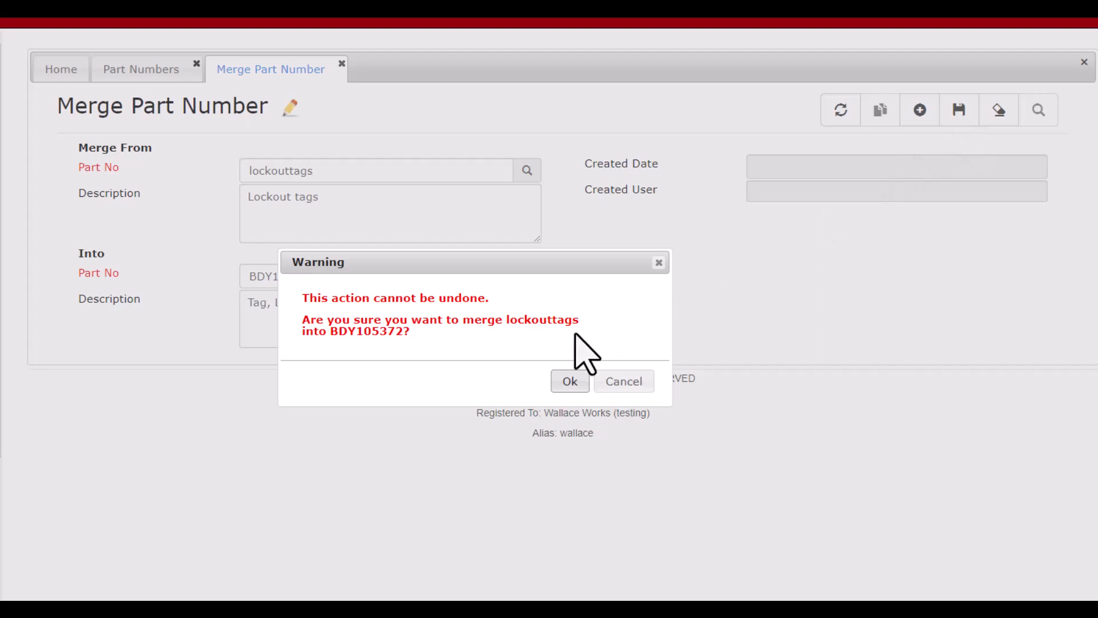
click(568, 383)
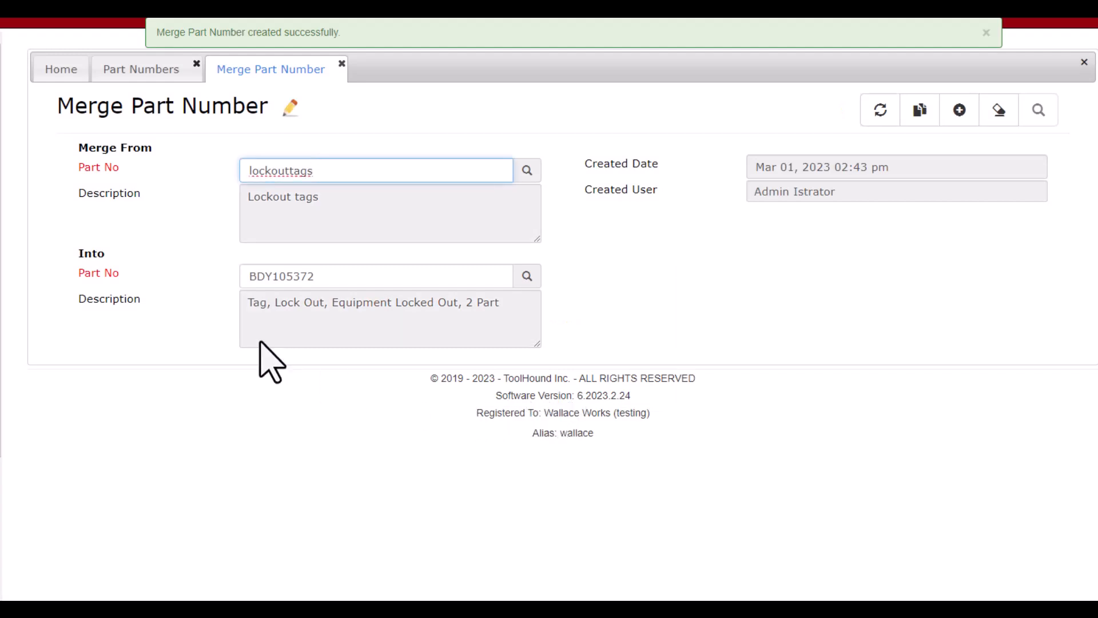
Return to the BDY105372 part record and refresh it to check its transaction history after the merge
click(140, 70)
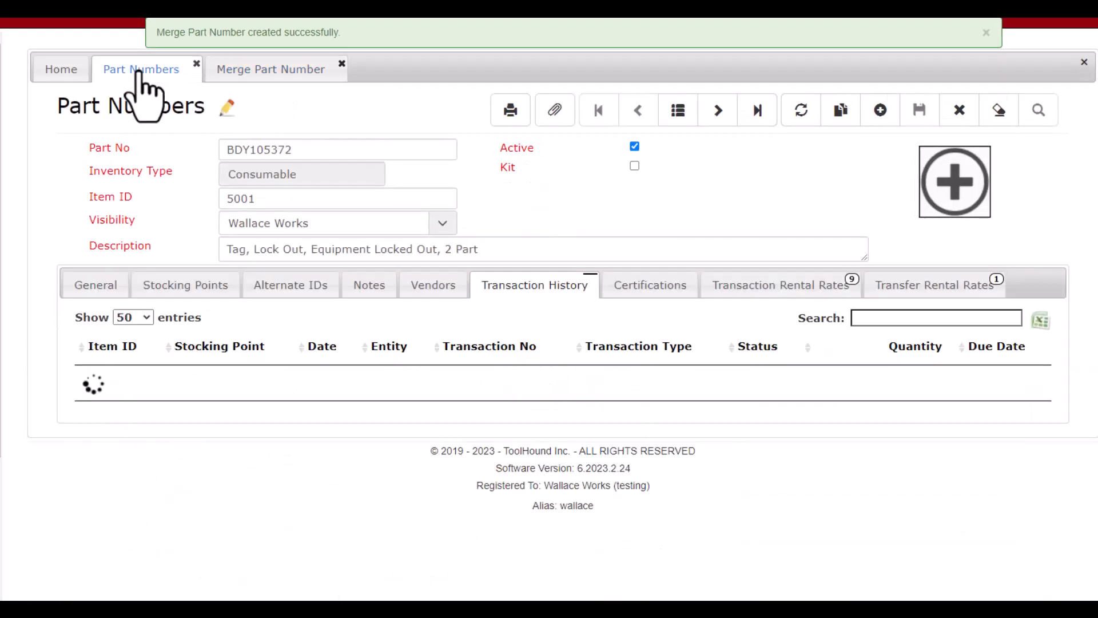
click(800, 114)
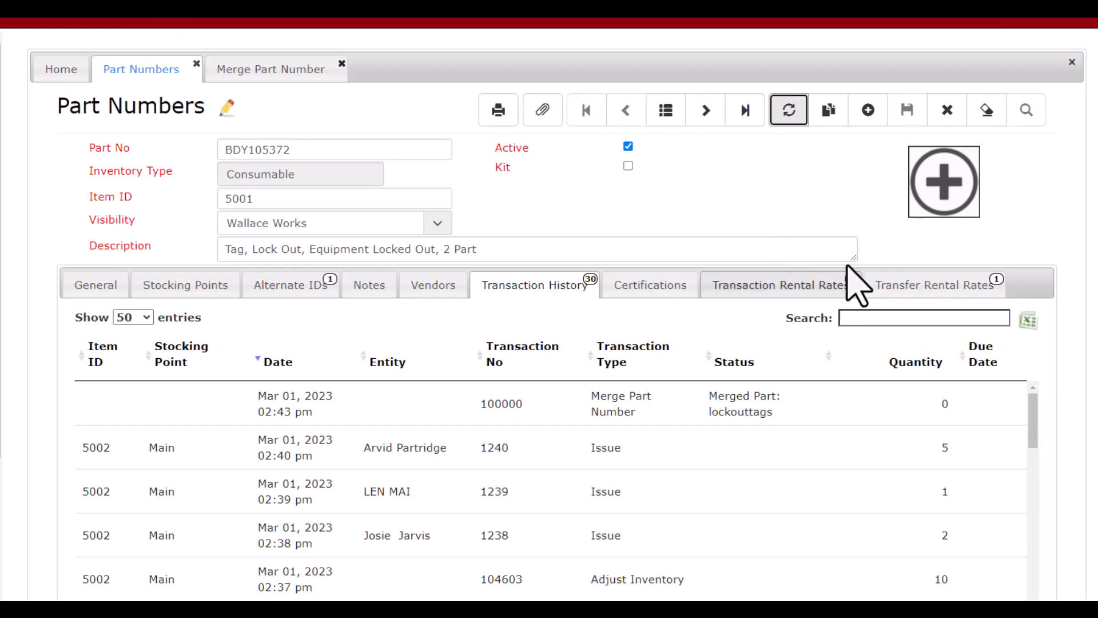
Search the part numbers for the description "tag", open BDY105372 and view its alternate IDs
click(988, 112)
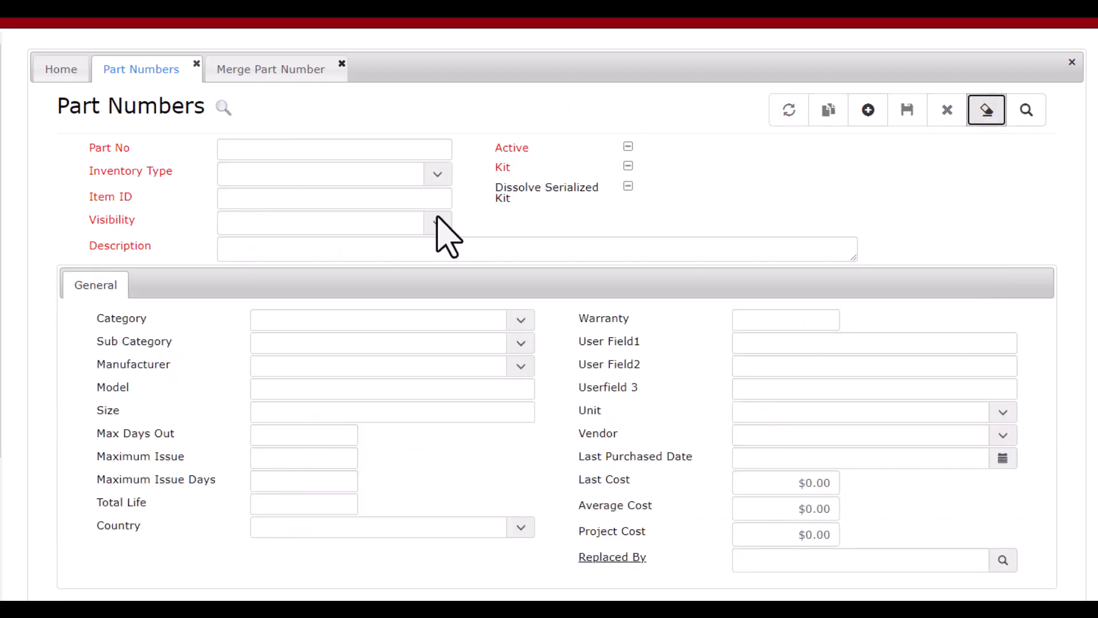
click(313, 255)
text(tag)
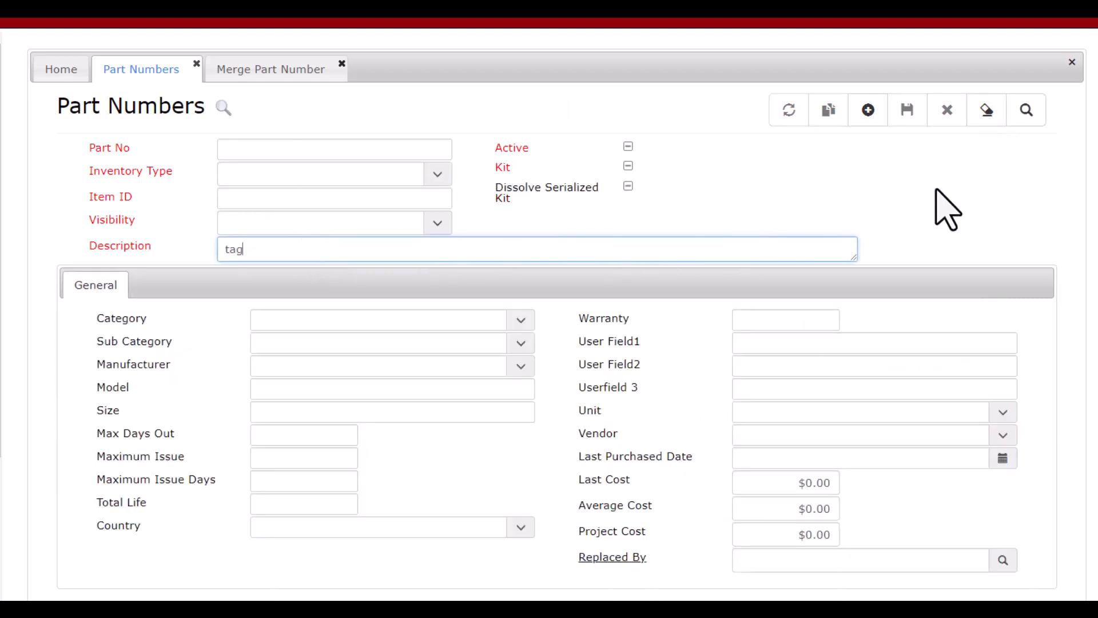
click(1027, 111)
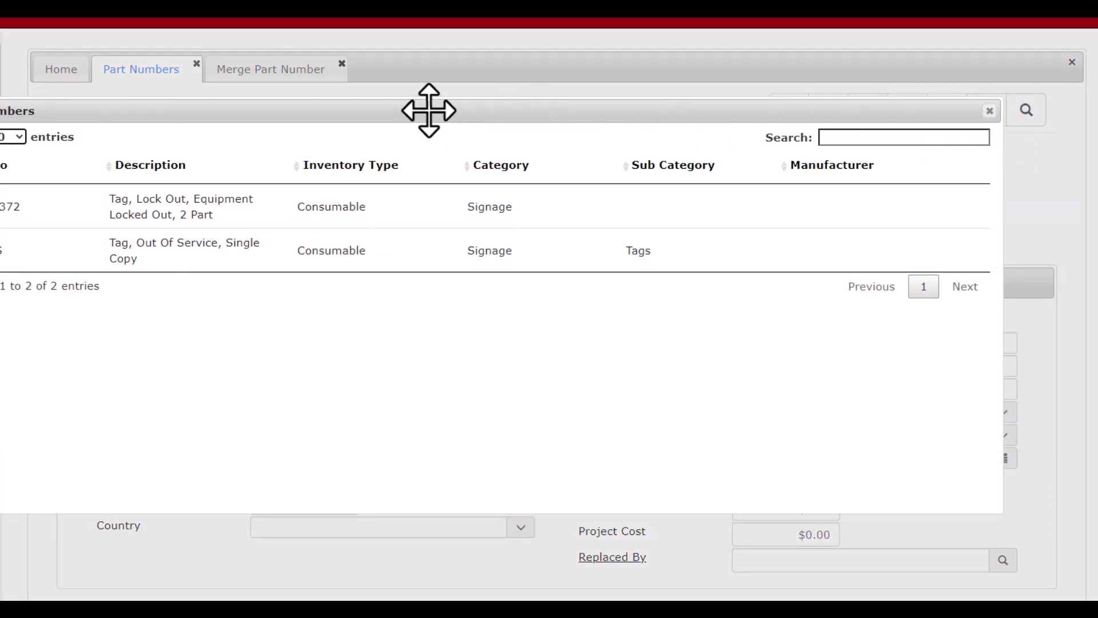
drag(429, 110, 517, 112)
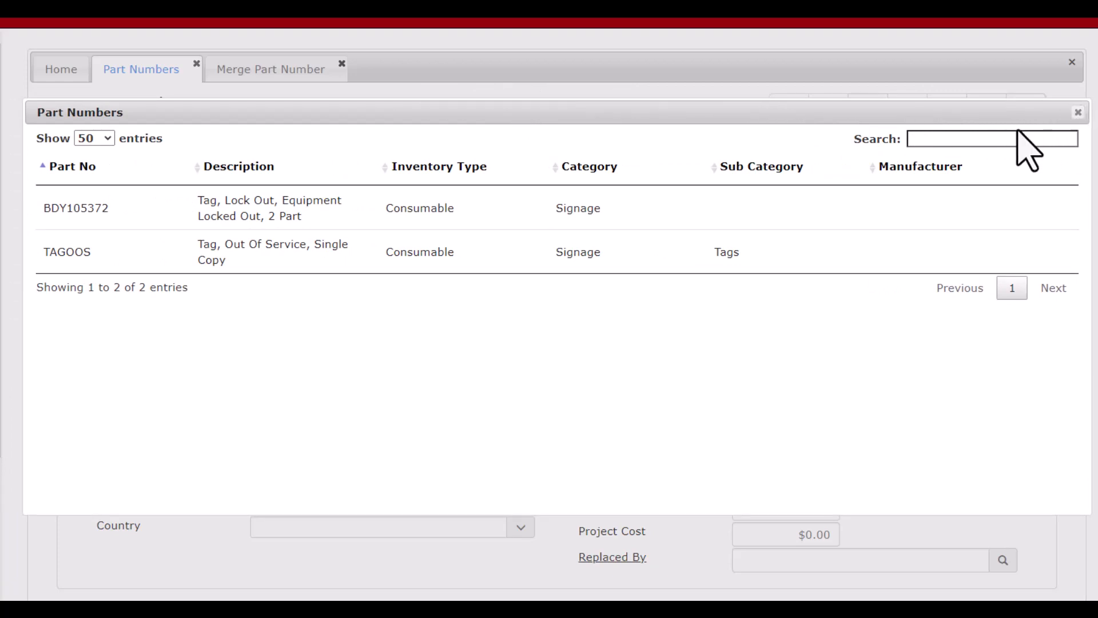
click(253, 210)
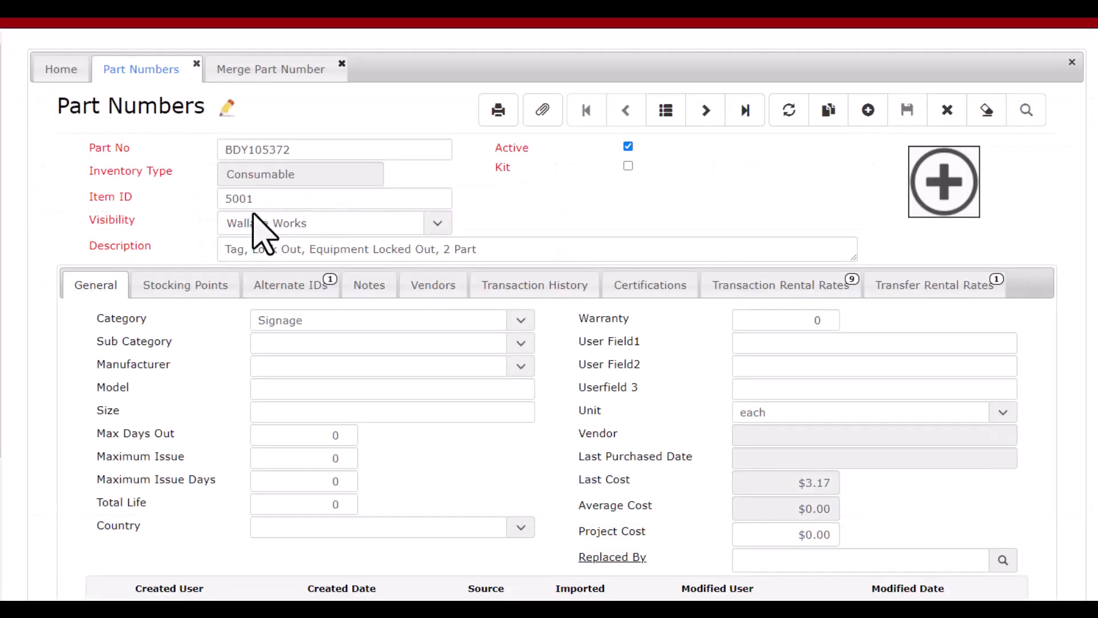
click(262, 287)
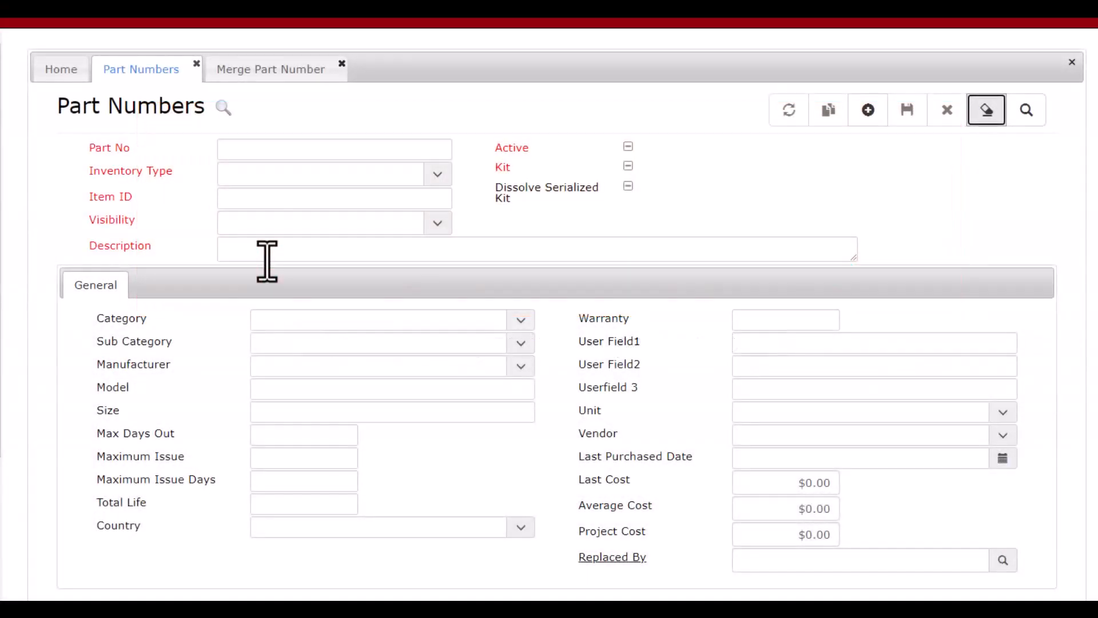
Search the part numbers for the description "rotary hammer" and open HR4001C from the results
click(267, 259)
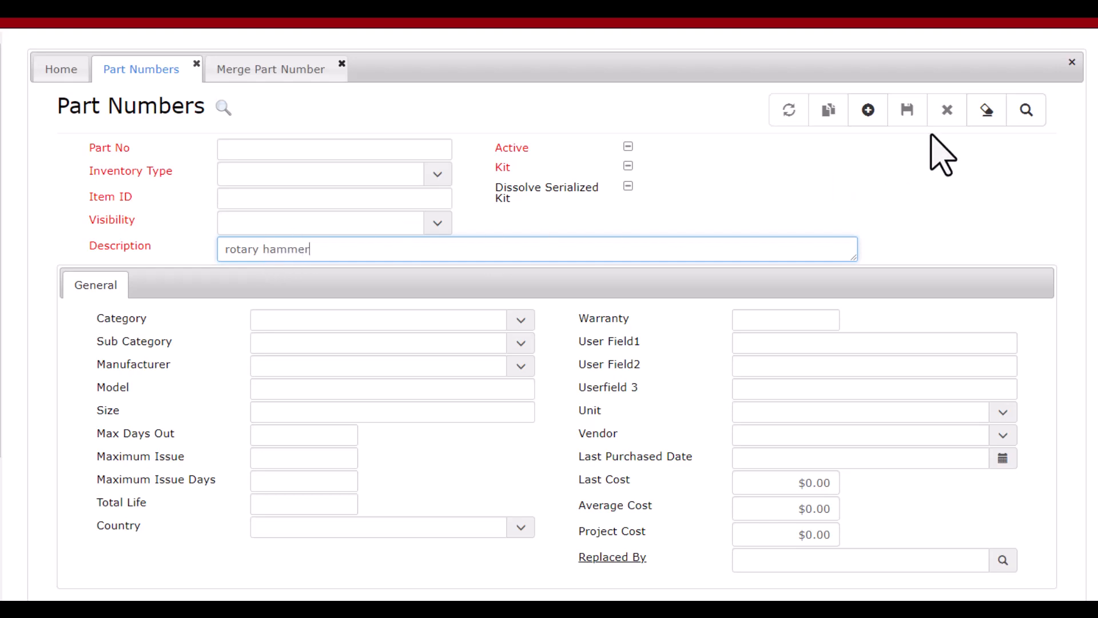
click(1028, 109)
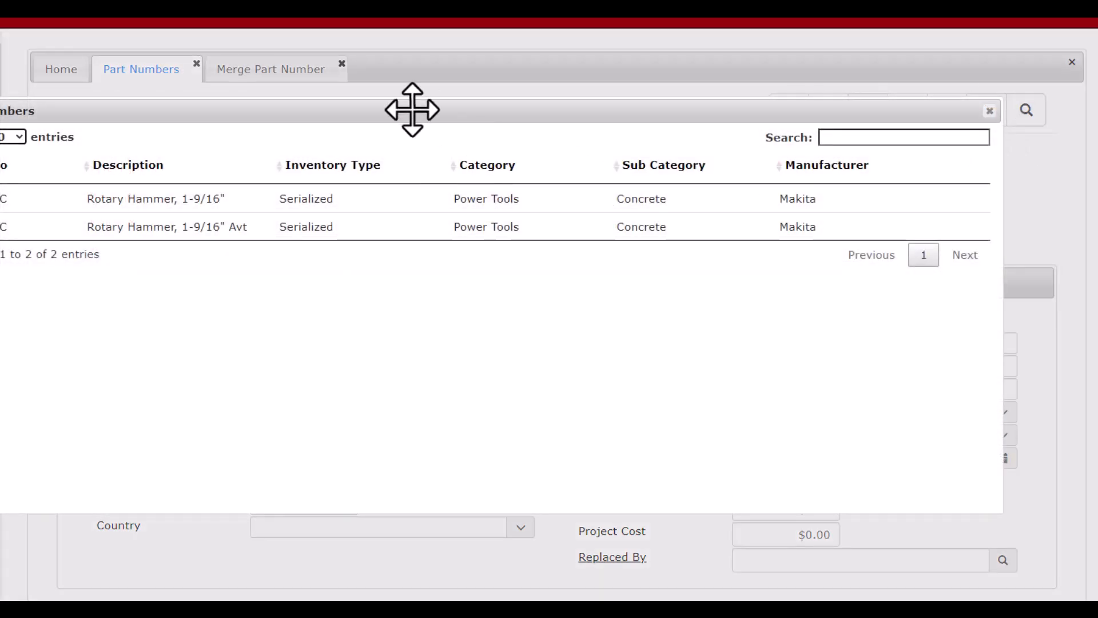
drag(389, 113, 484, 106)
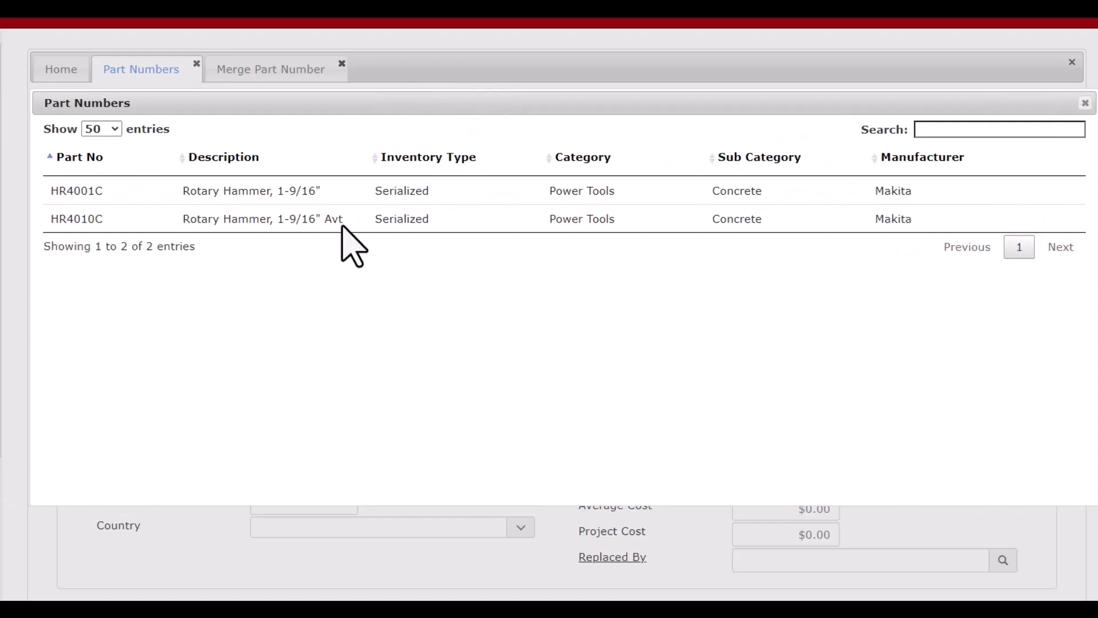
double_click(298, 196)
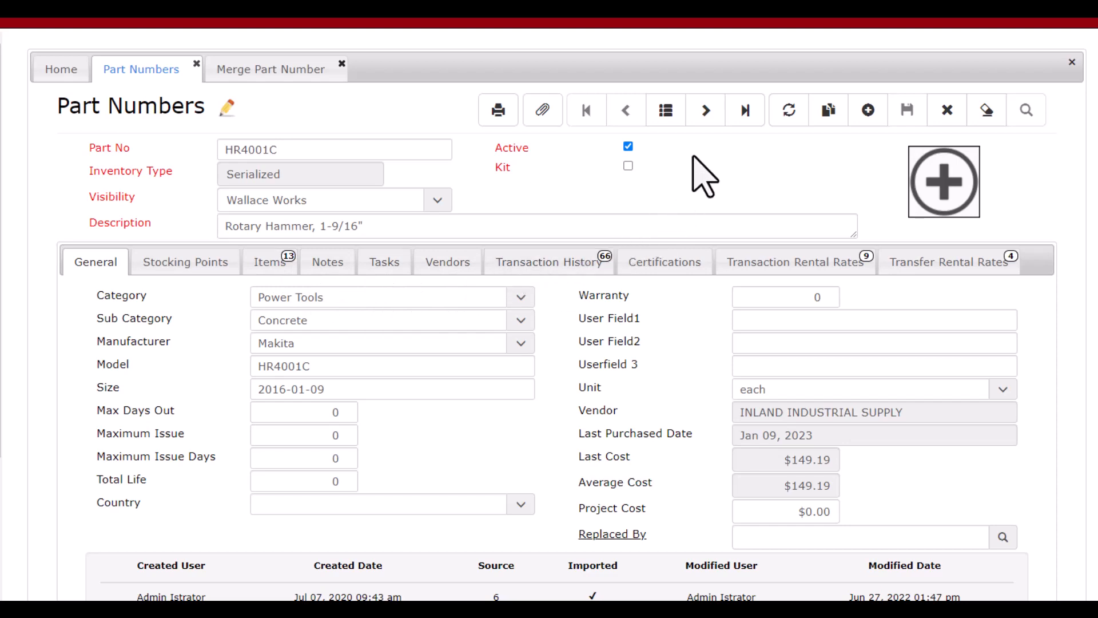
Review the transaction history of the next part, HR4010C, and return to the HR4001C record
click(707, 112)
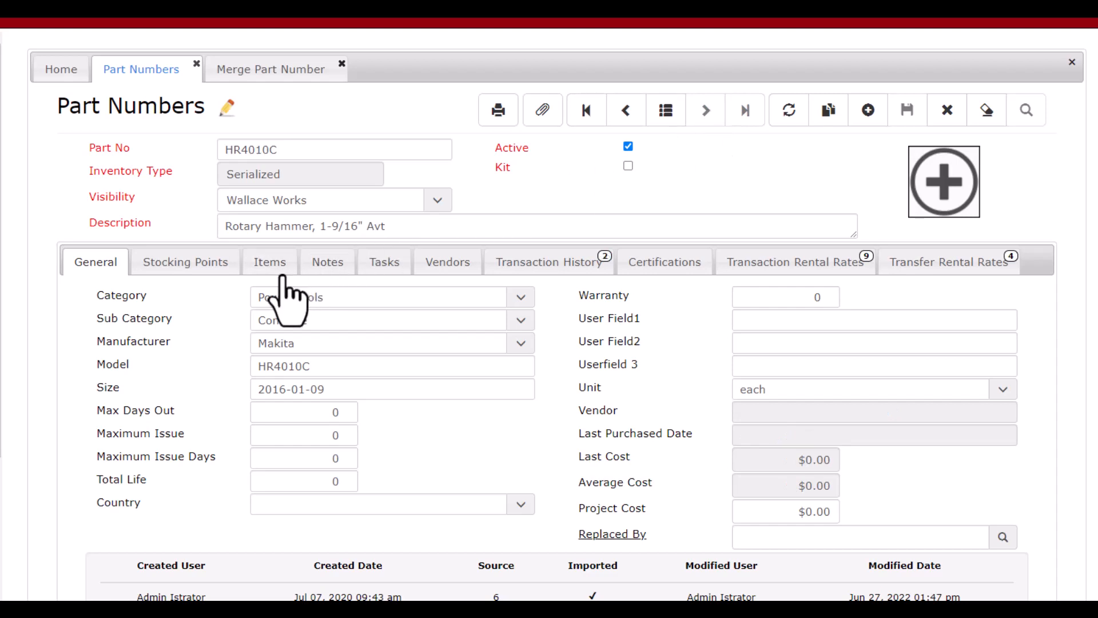
click(524, 269)
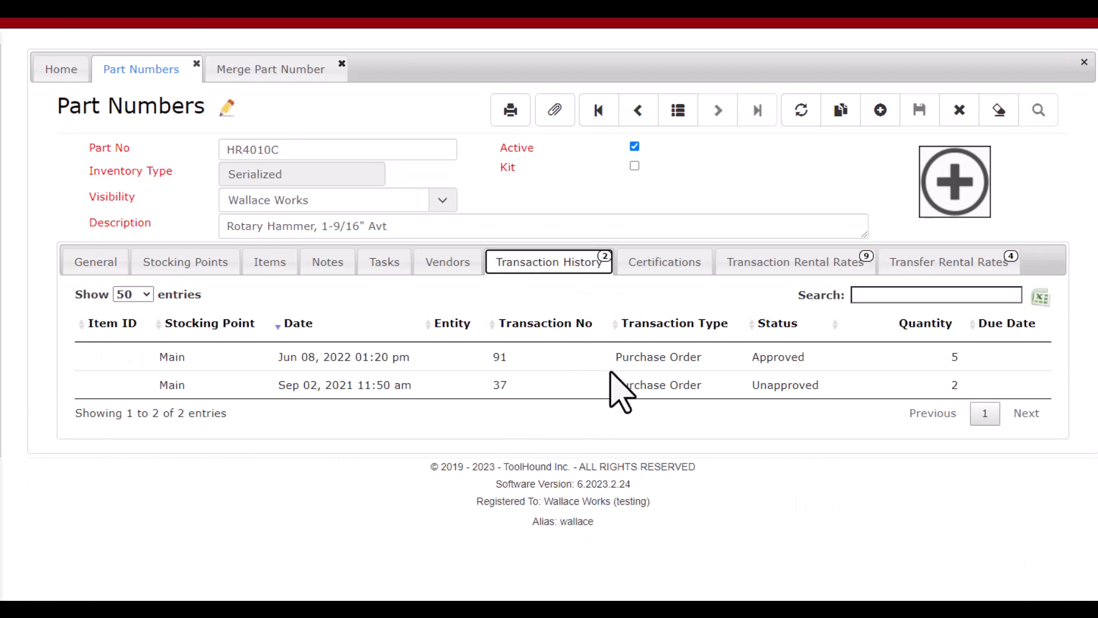
click(596, 114)
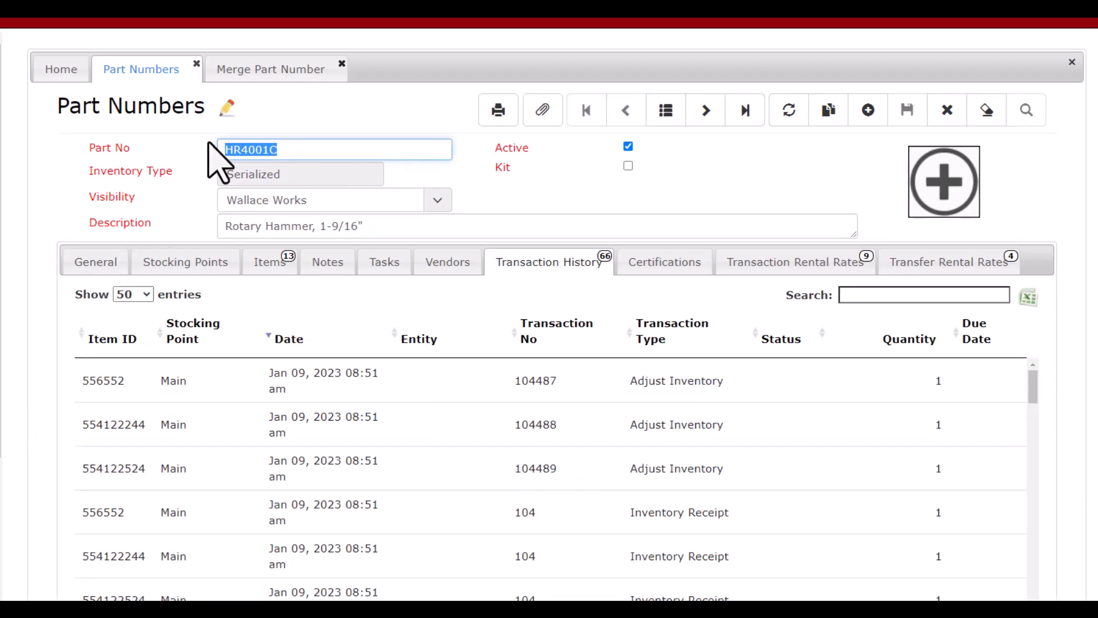
Start a new part number merge with HR4010C as the part to merge from
click(252, 68)
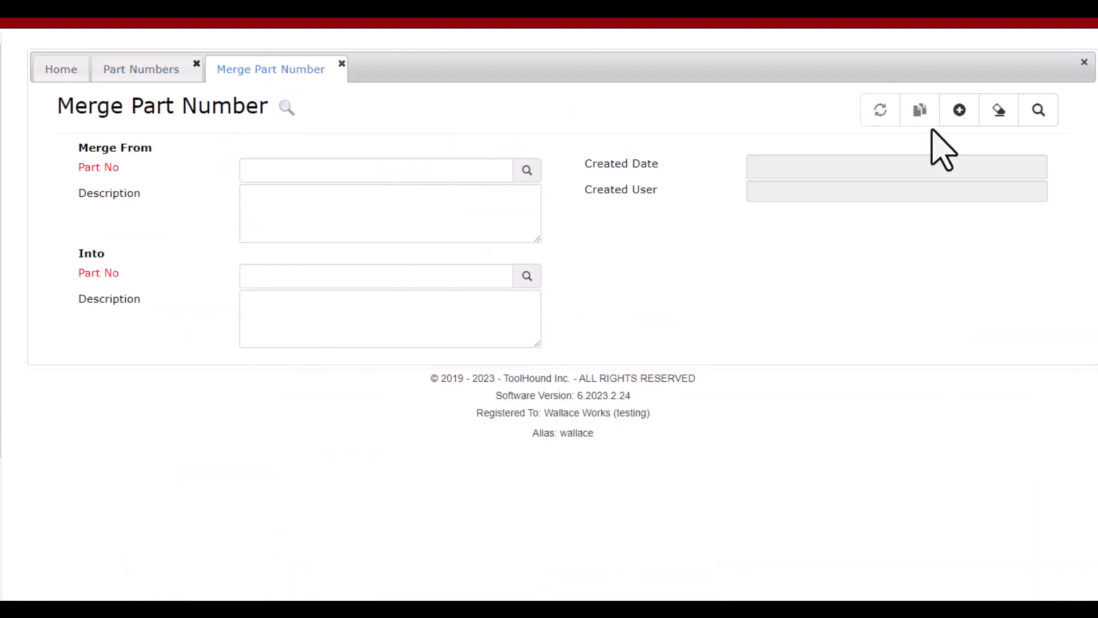
click(963, 110)
click(409, 172)
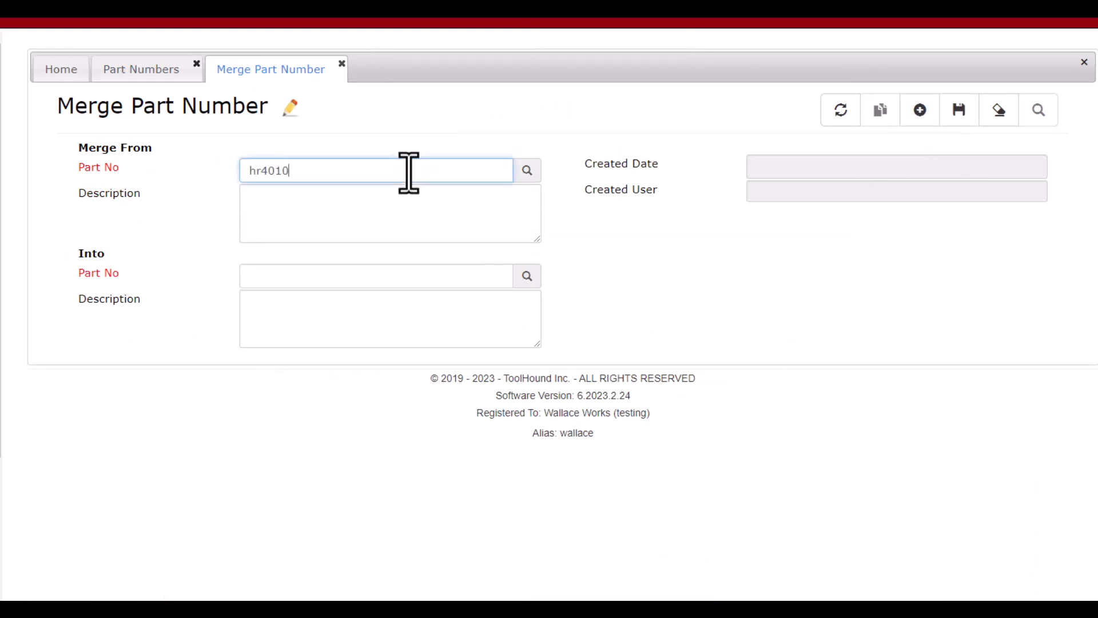
key(Tab)
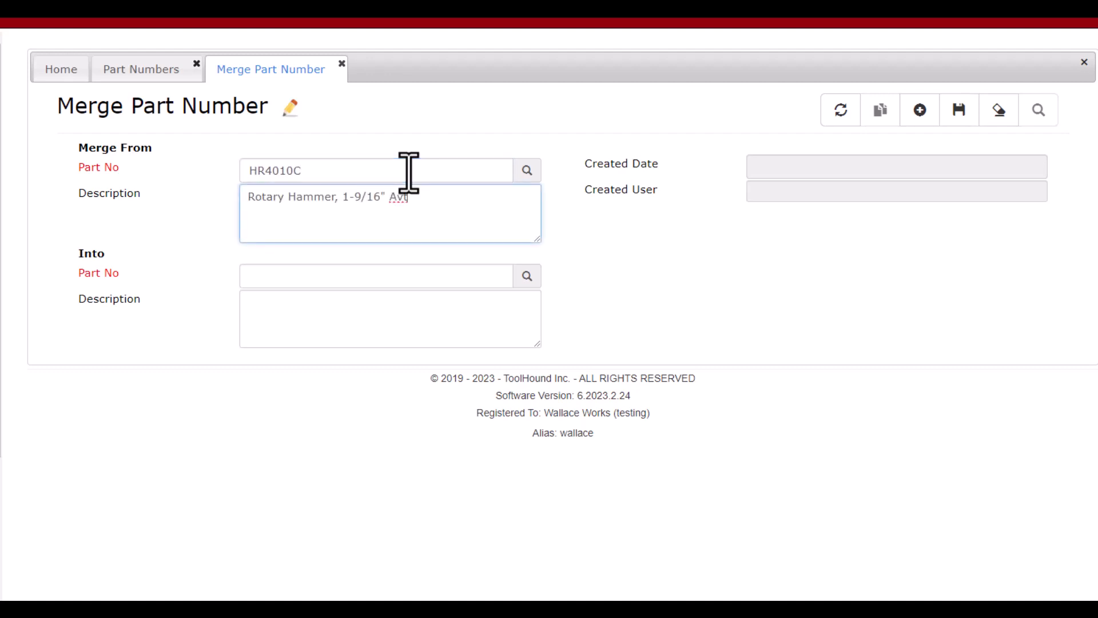
Set HR4001C as the part to merge into, then save and confirm the merge
click(294, 280)
text(HR4001)
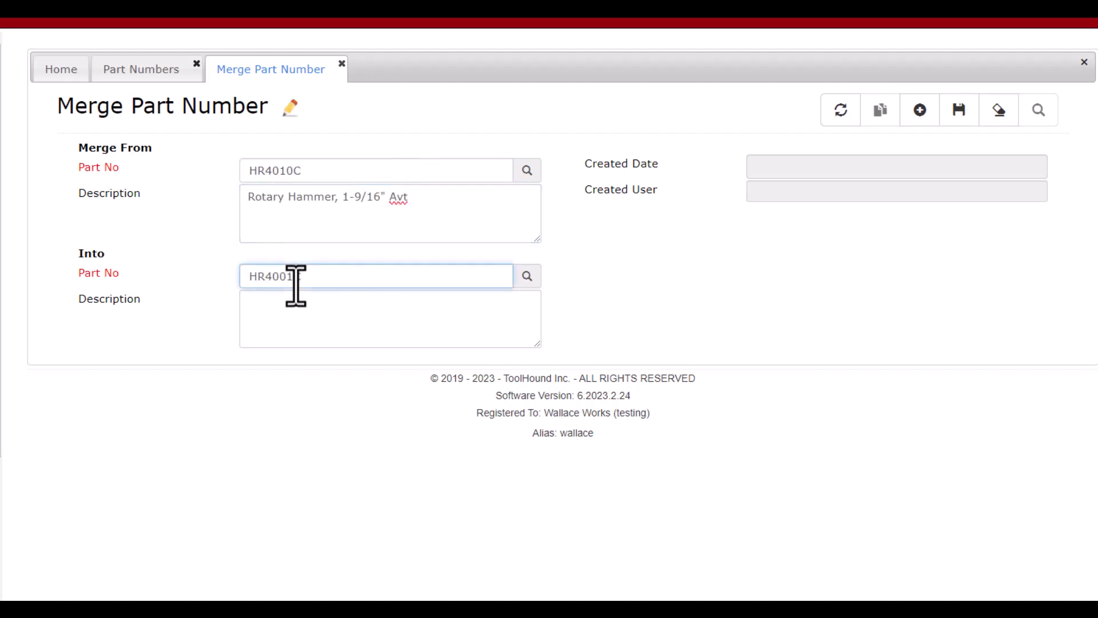
text(C)
key(Tab)
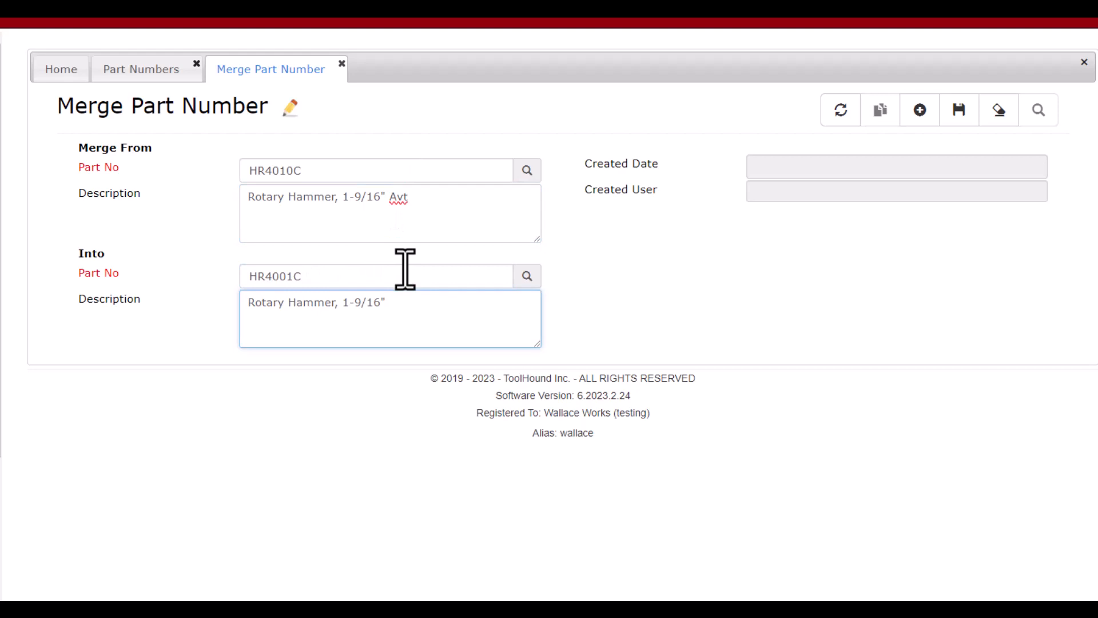
click(967, 122)
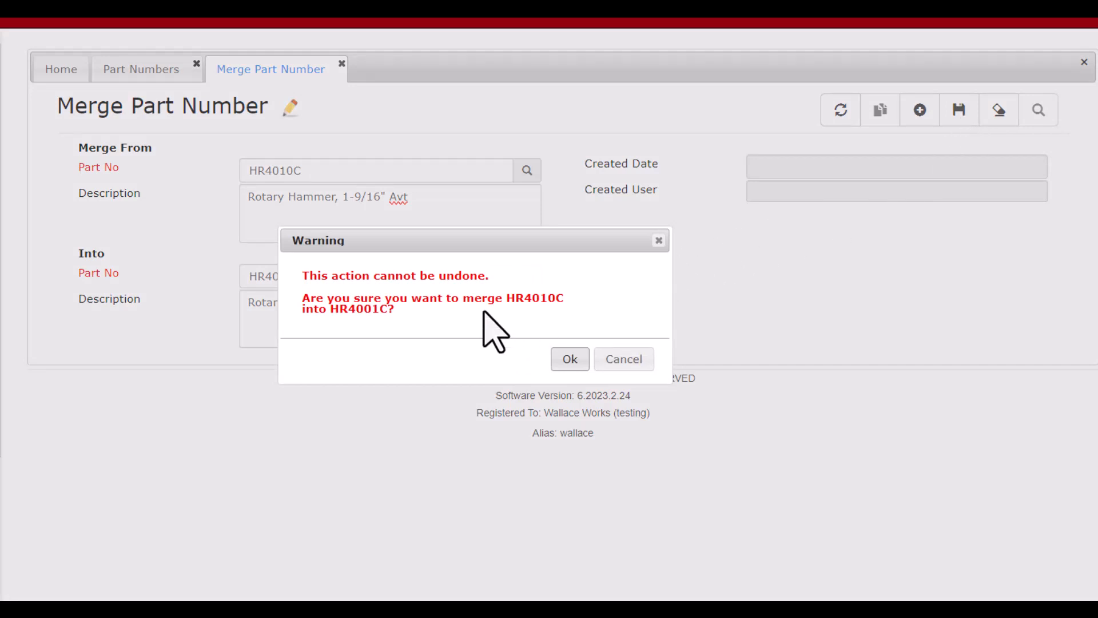
click(570, 360)
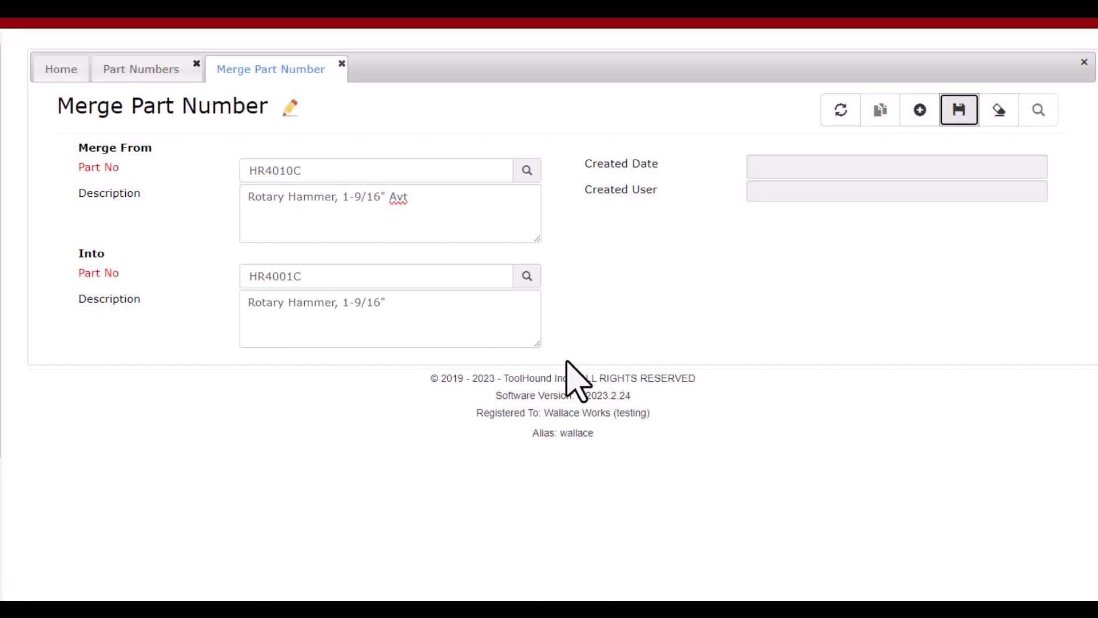
Return to the HR4001C part record and review its items and full transaction history
click(155, 71)
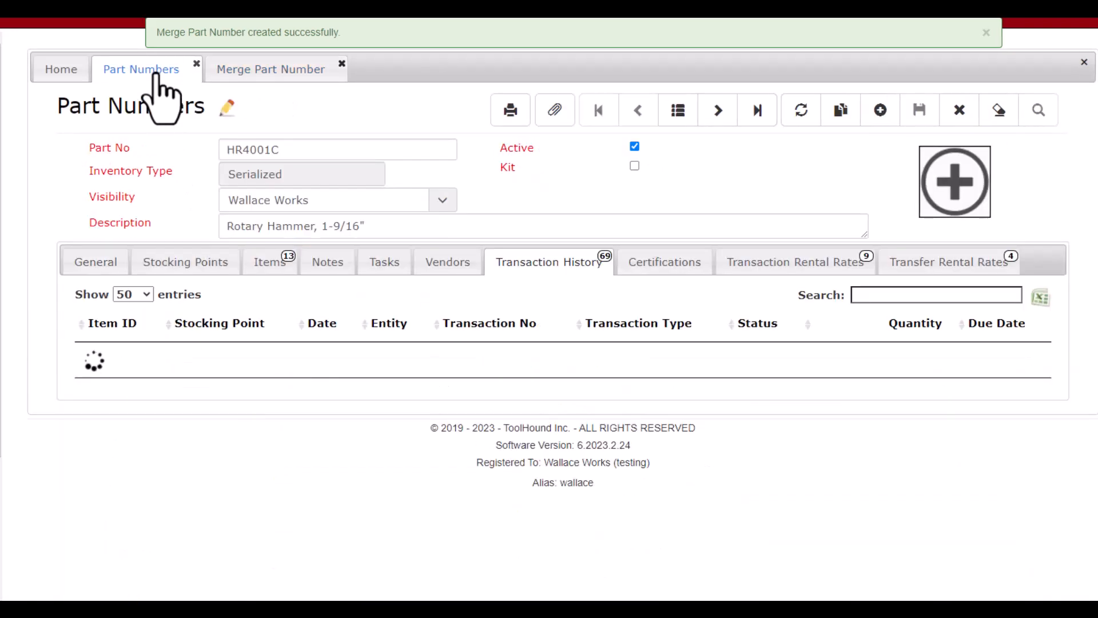
click(266, 268)
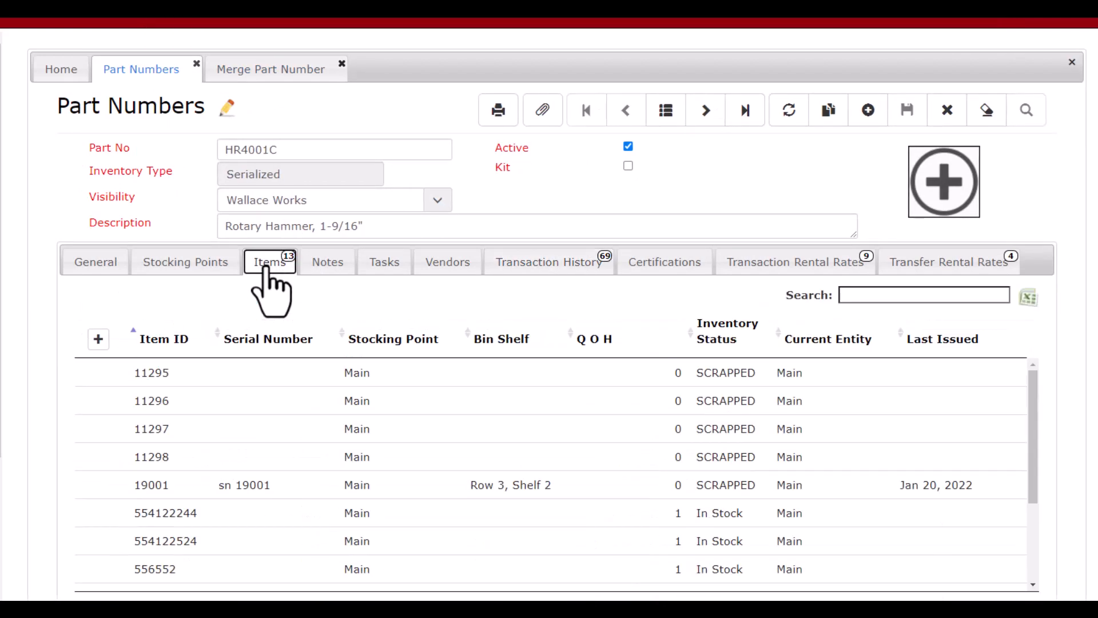
click(538, 263)
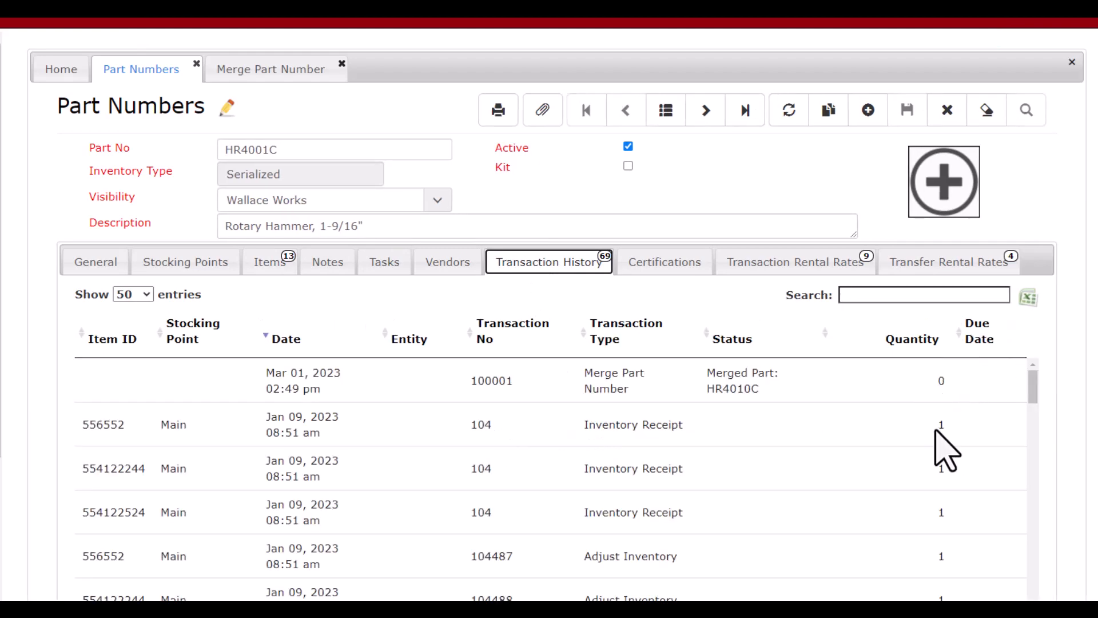
scroll(916, 455, down, 6)
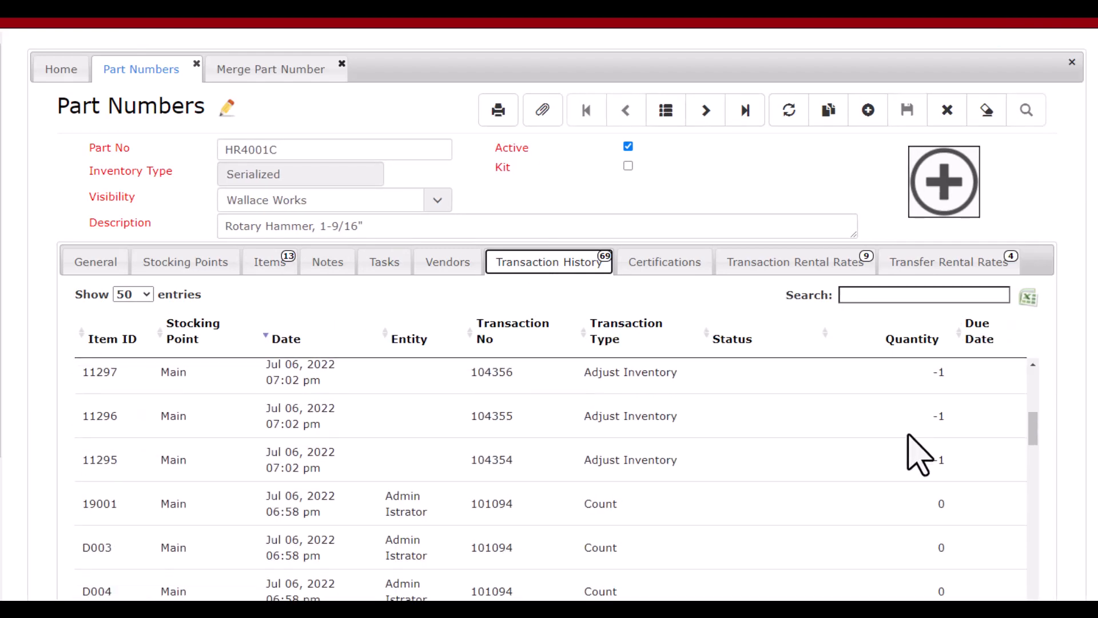
scroll(916, 455, down, 3)
scroll(915, 453, down, 3)
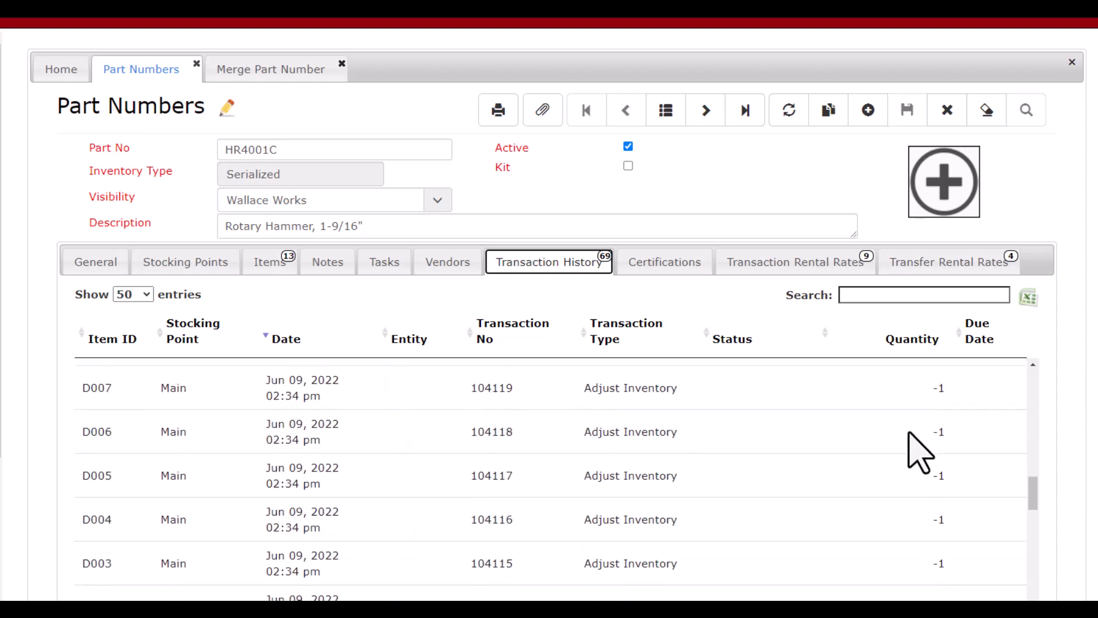
scroll(920, 452, down, 5)
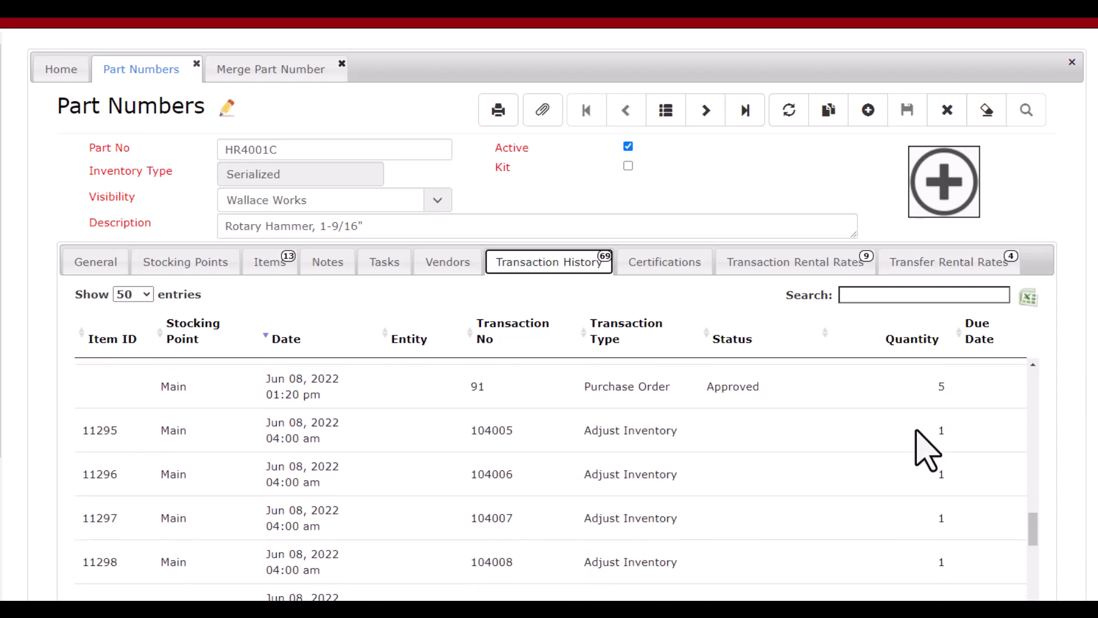
scroll(927, 450, up, 1)
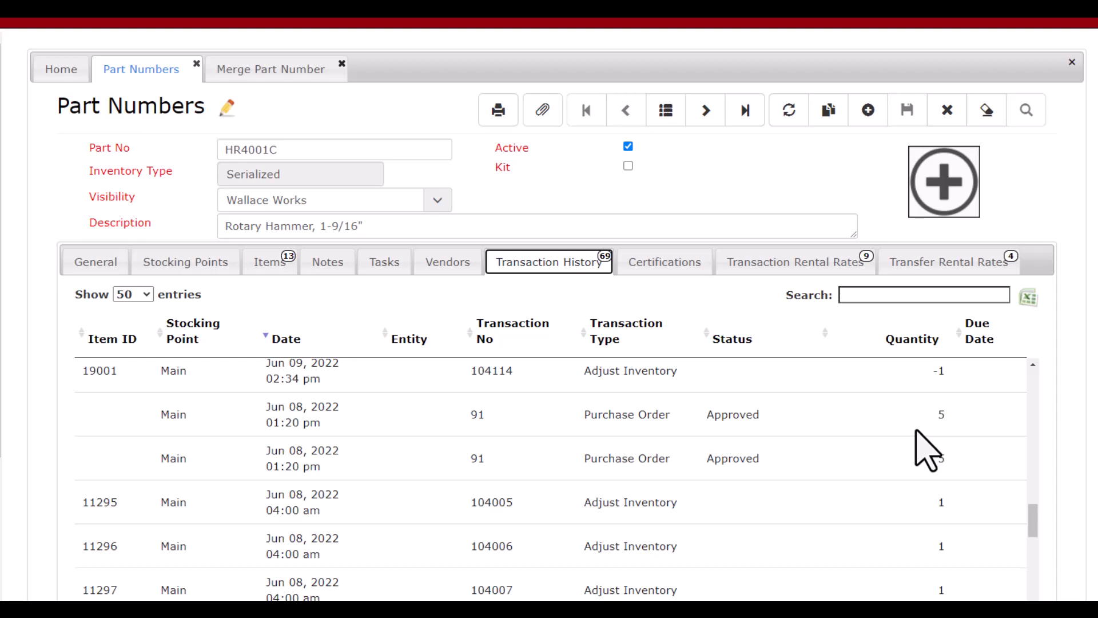
scroll(927, 451, down, 8)
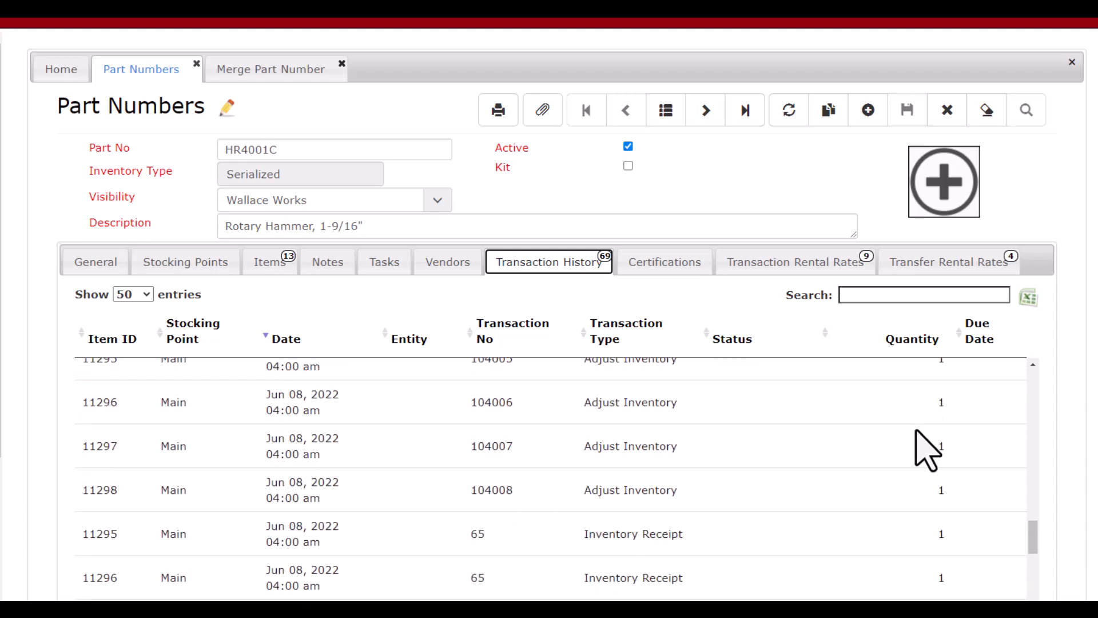
scroll(918, 437, down, 5)
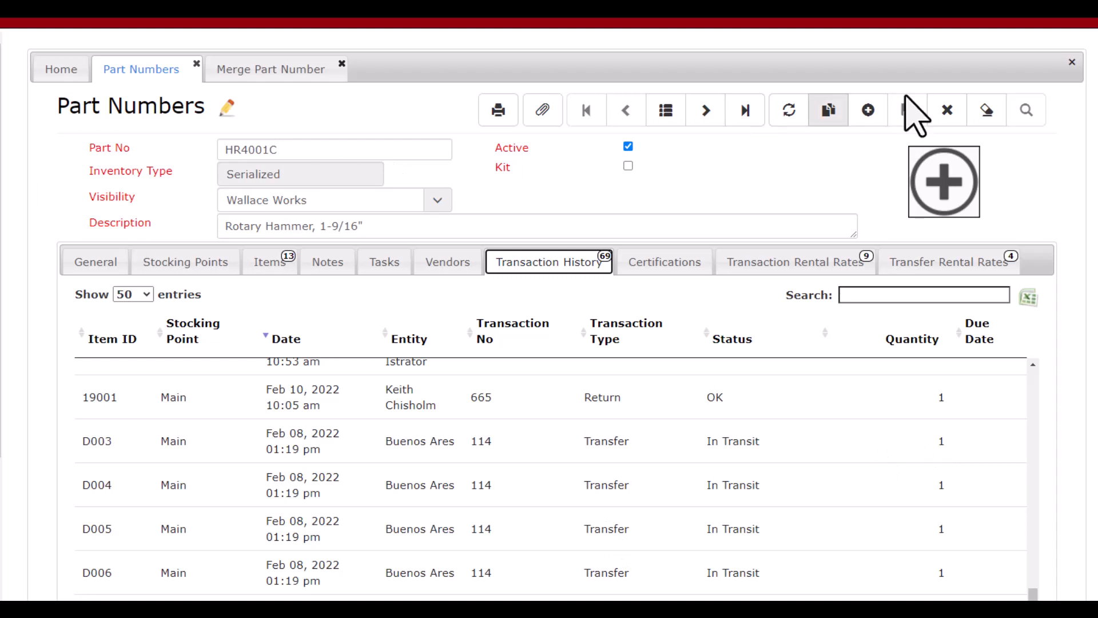
Clear the part record and search the part numbers for the description "rotary hammer"
click(985, 109)
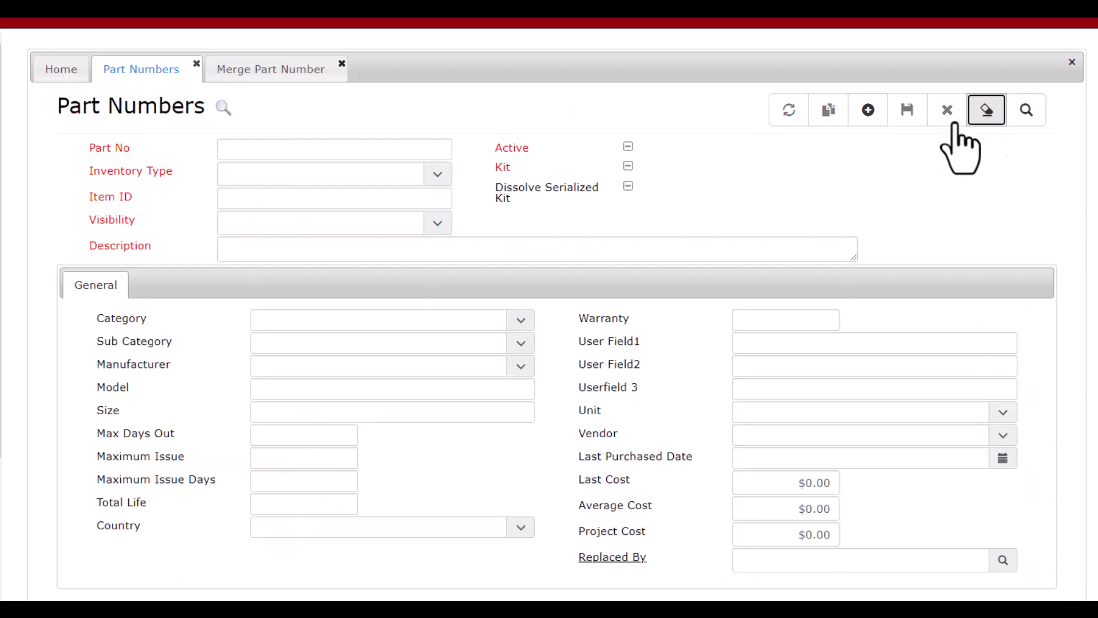
click(384, 248)
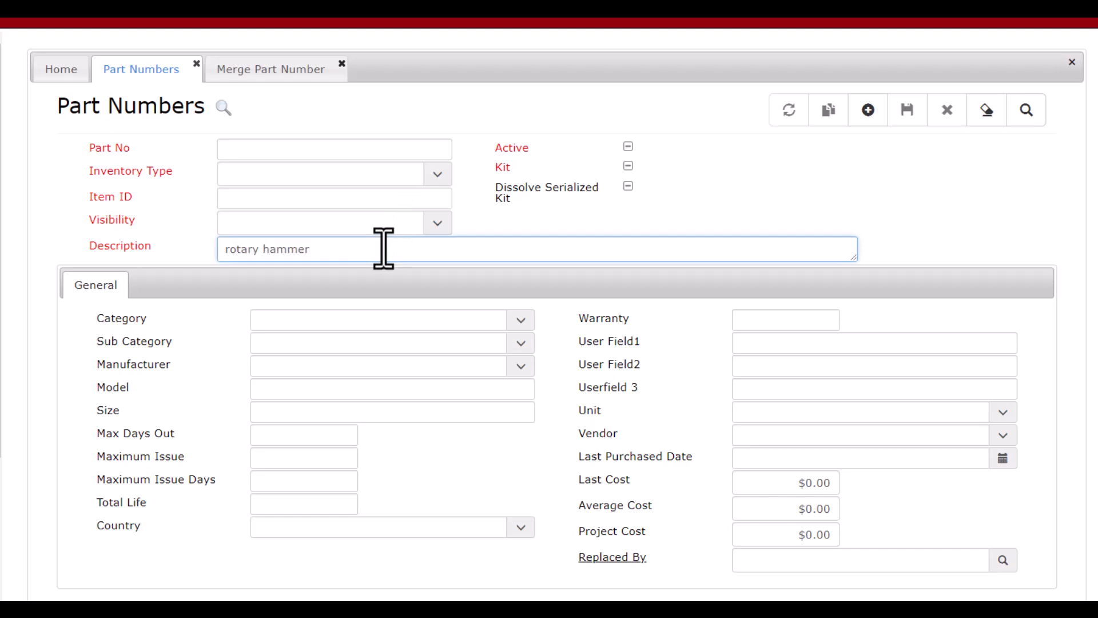
click(1021, 117)
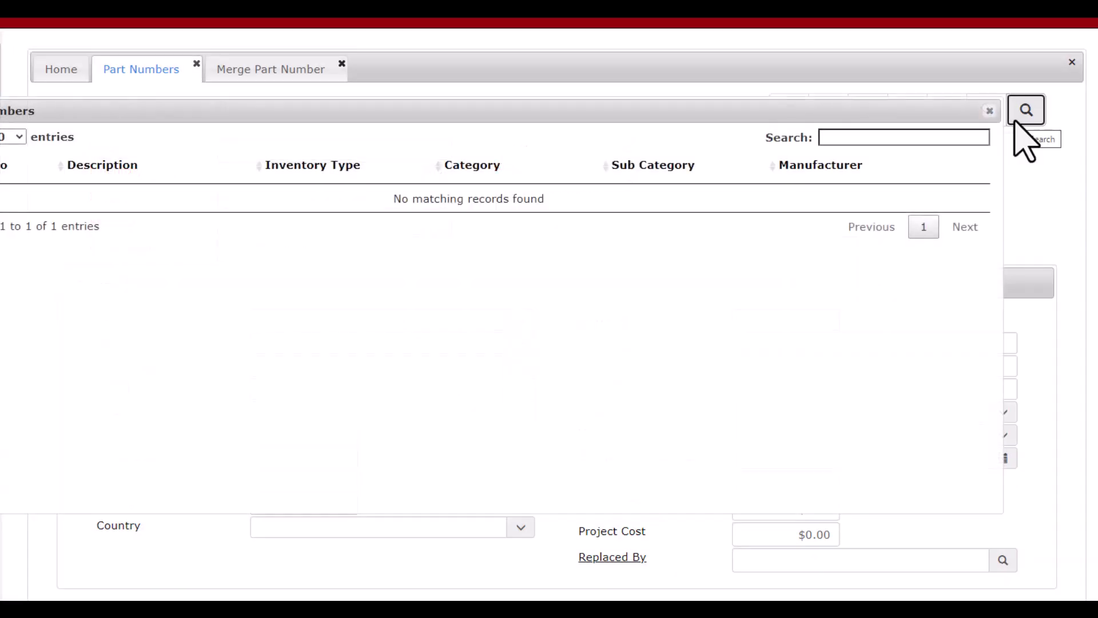